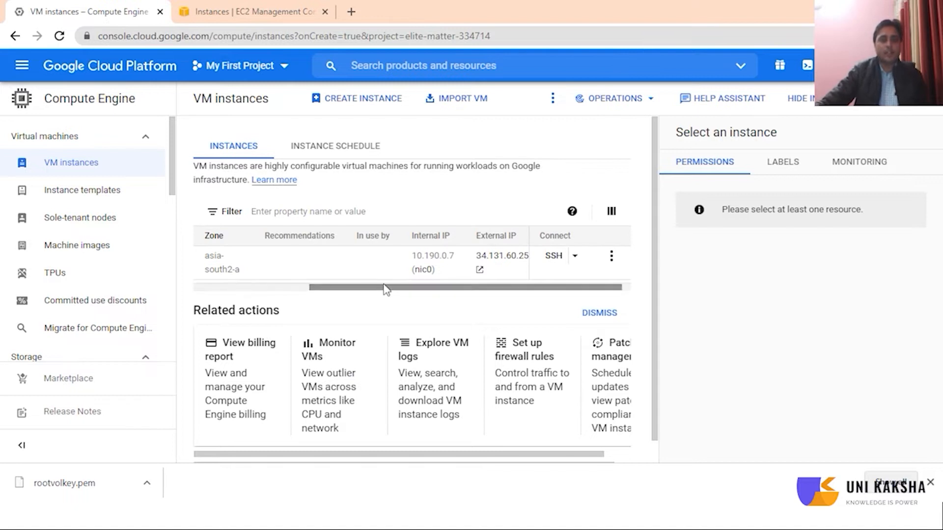
# Step: Open an SSH session to the web-server-1 instance in a browser window and move that window off the instance list
pyautogui.moveTo(385, 288); pyautogui.dragTo(212, 285)
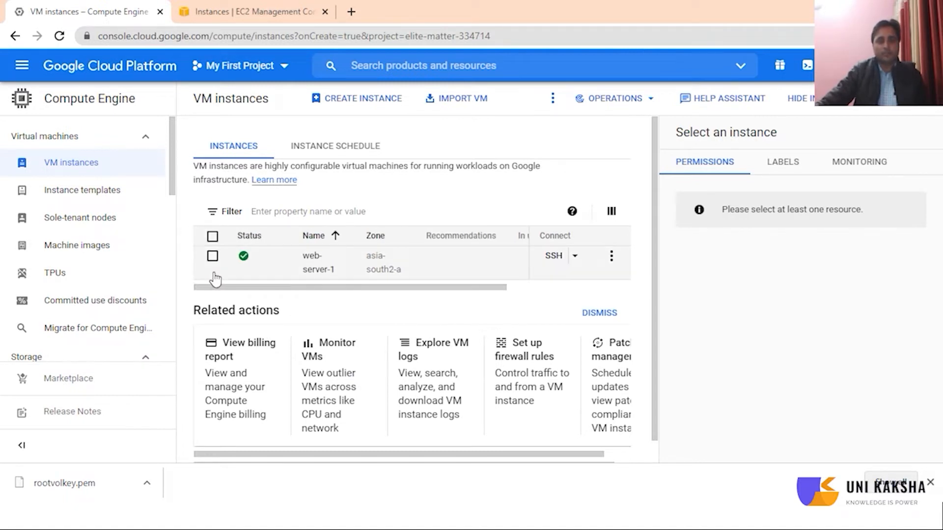
pyautogui.moveTo(307, 288); pyautogui.dragTo(356, 288)
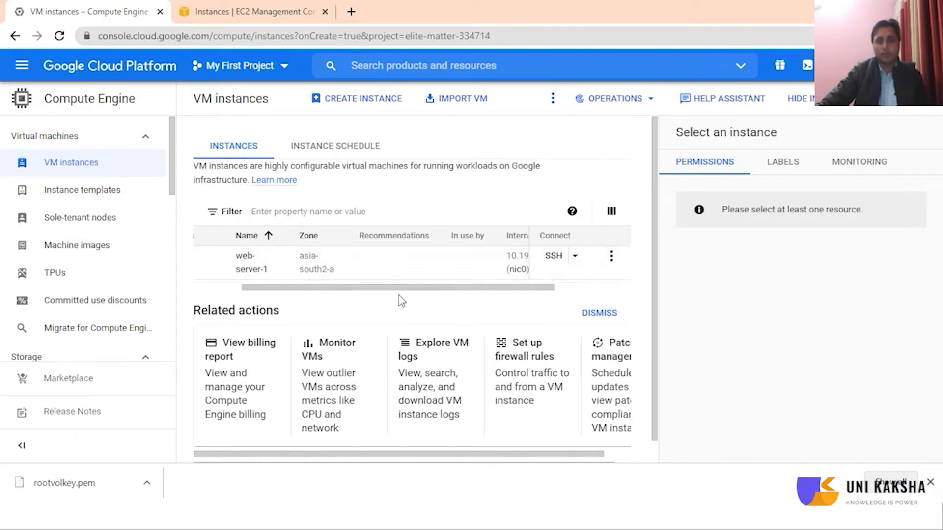
pyautogui.moveTo(475, 287); pyautogui.dragTo(526, 287)
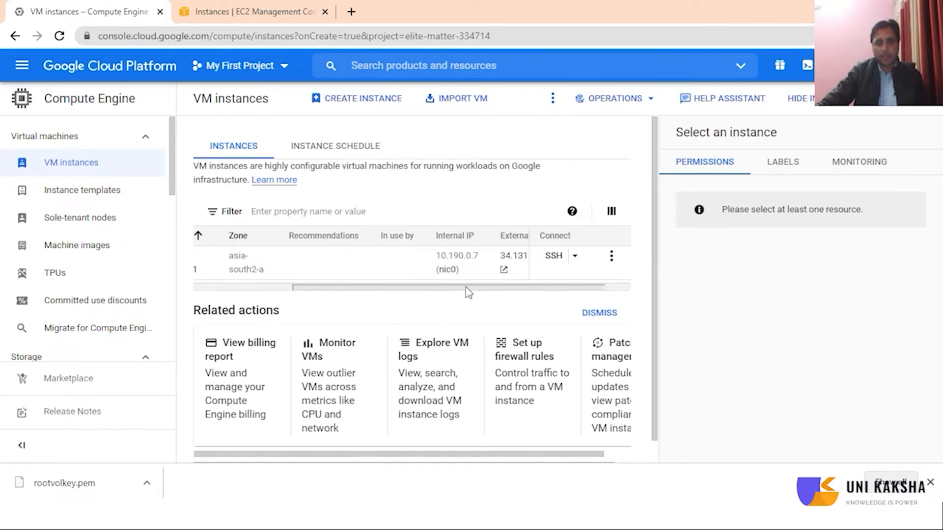
pyautogui.moveTo(461, 289); pyautogui.dragTo(484, 272)
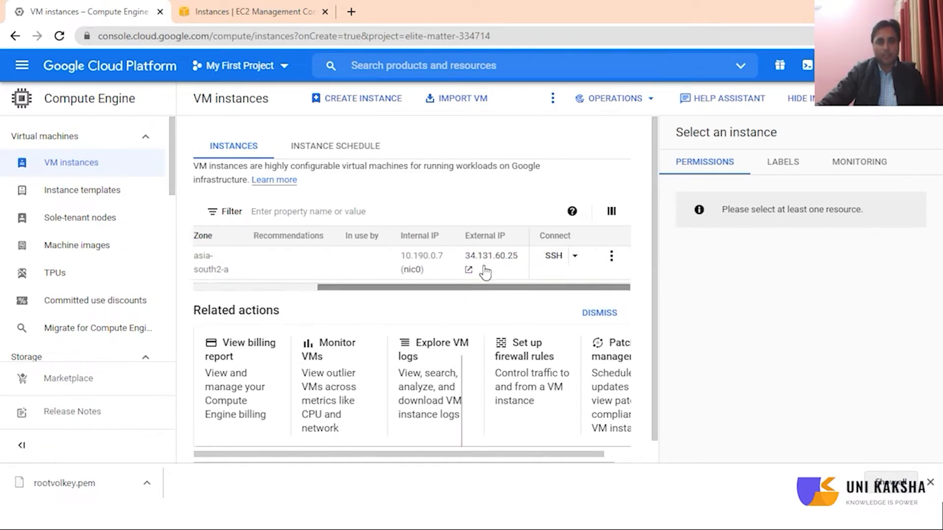
pyautogui.moveTo(421, 288); pyautogui.dragTo(447, 295)
pyautogui.click(576, 257)
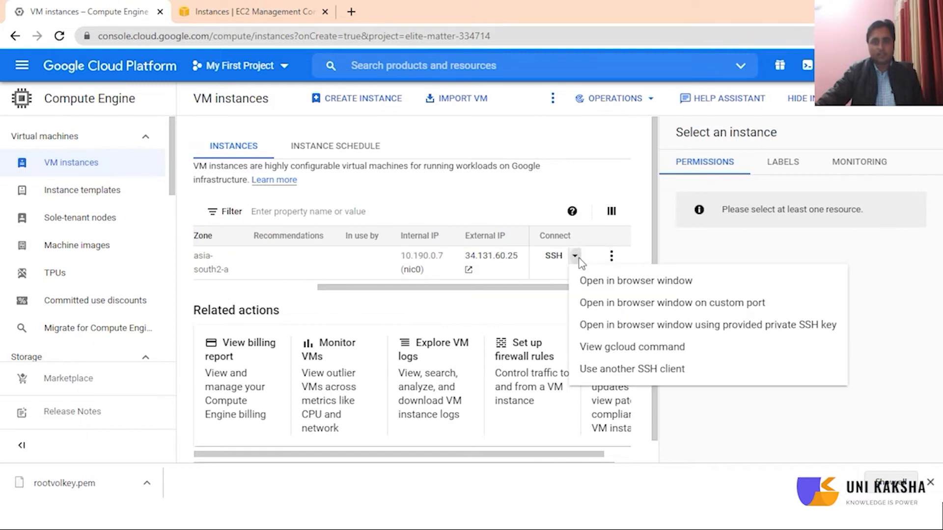
pyautogui.click(595, 292)
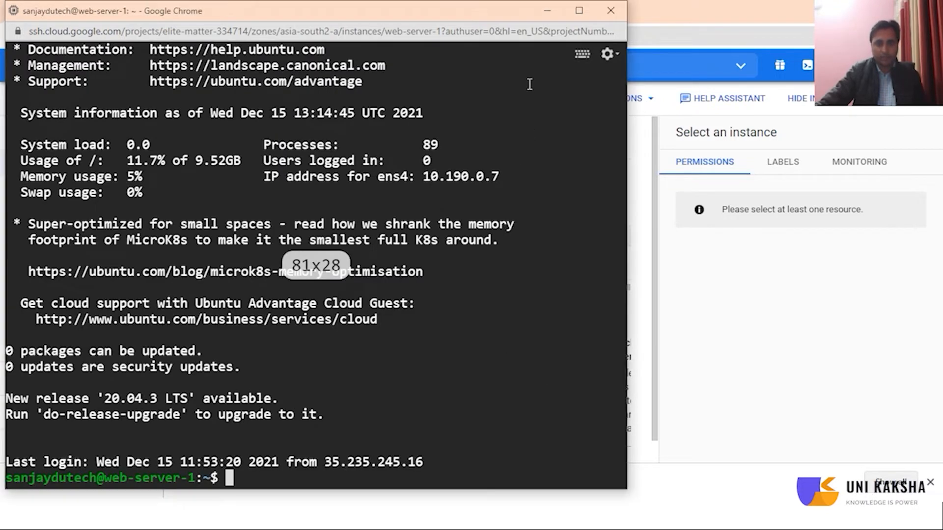
pyautogui.moveTo(444, 16); pyautogui.dragTo(698, 16)
# Step: Clear the terminal and switch to the root user with sudo su -
pyautogui.hotkey('ctrl', 'l')
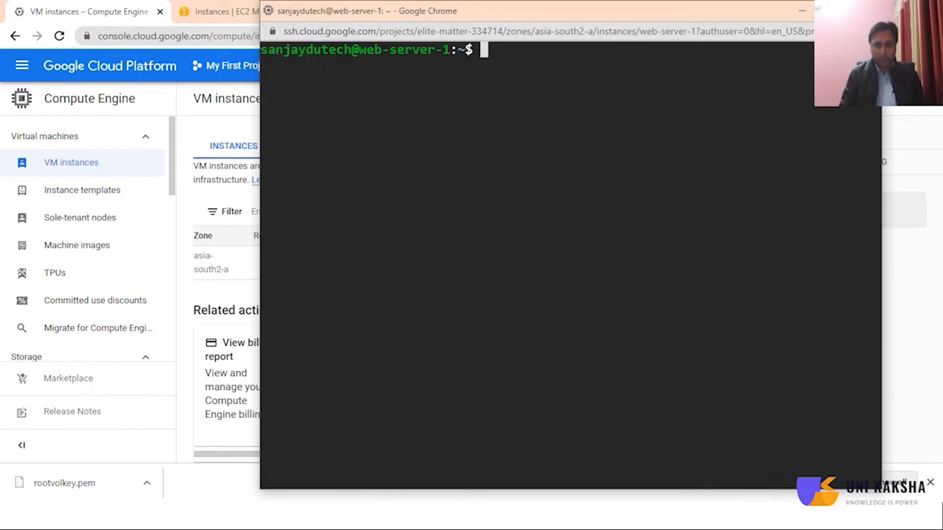
pyautogui.write('sud')
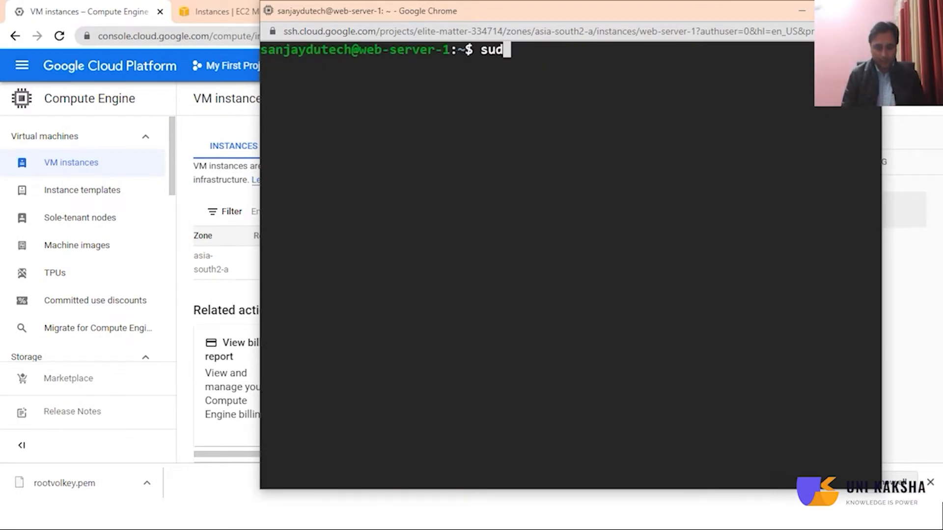
pyautogui.write('o su -')
pyautogui.press('Return')
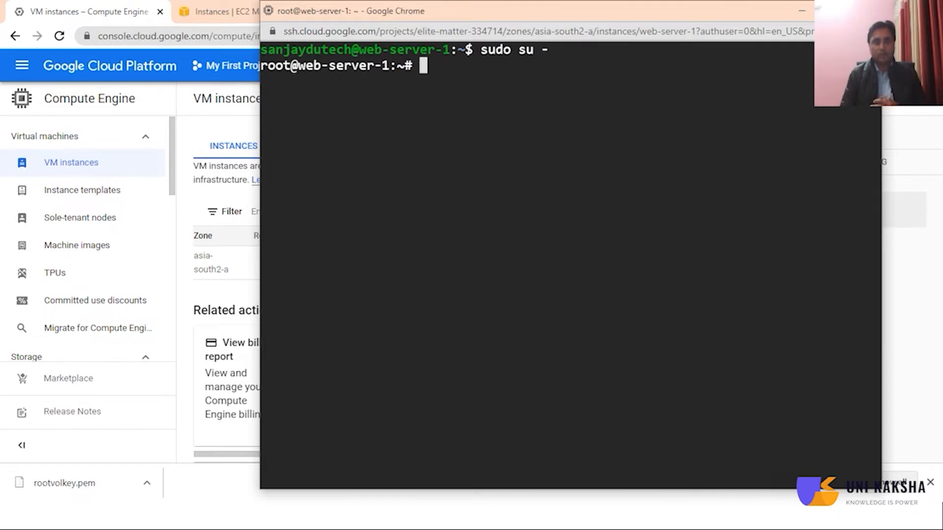
# Step: Display the operating system details with cat /etc/os-release
pyautogui.write('cat /r')
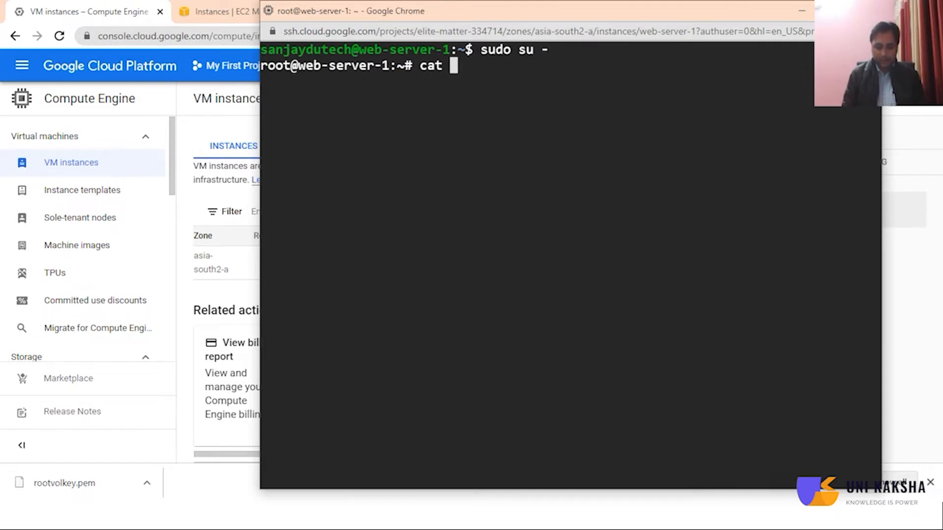
pyautogui.press('BackSpace')
pyautogui.press('BackSpace')
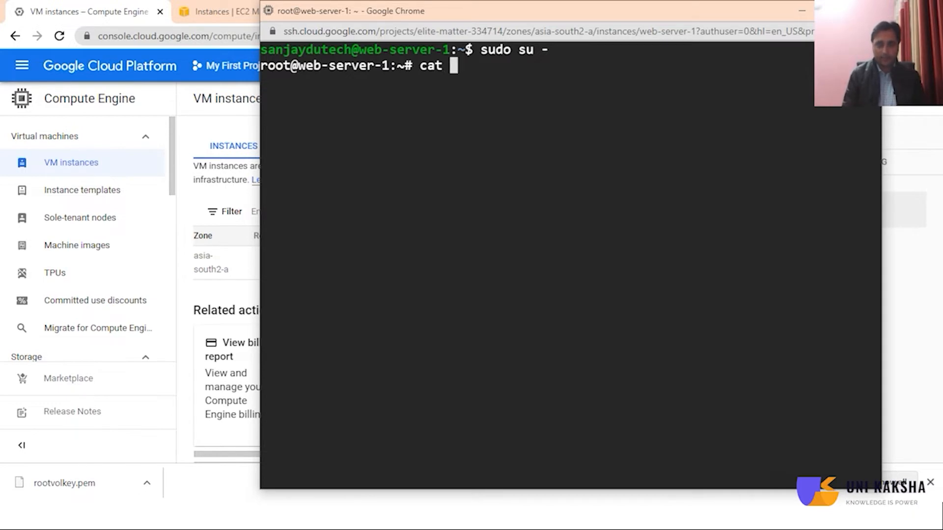
pyautogui.write('/etc/')
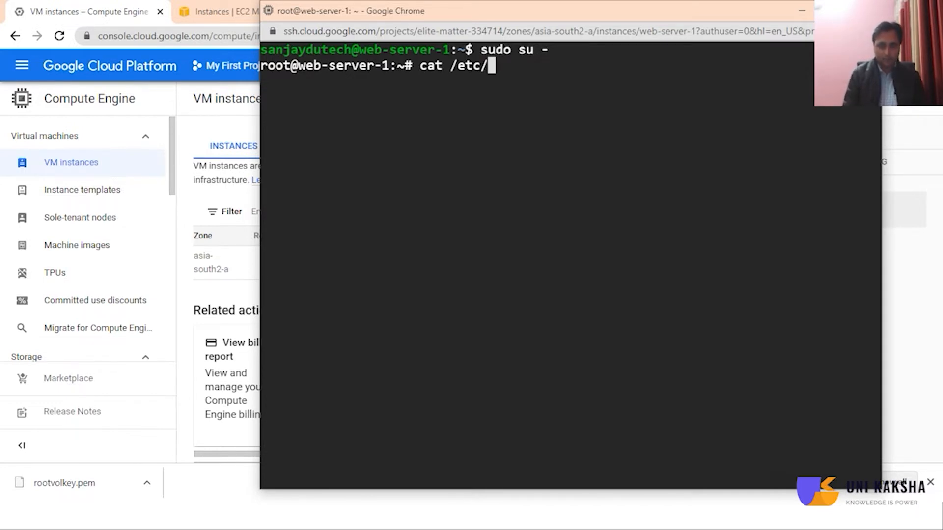
pyautogui.write('os-r')
pyautogui.press('Tab')
pyautogui.press('Return')
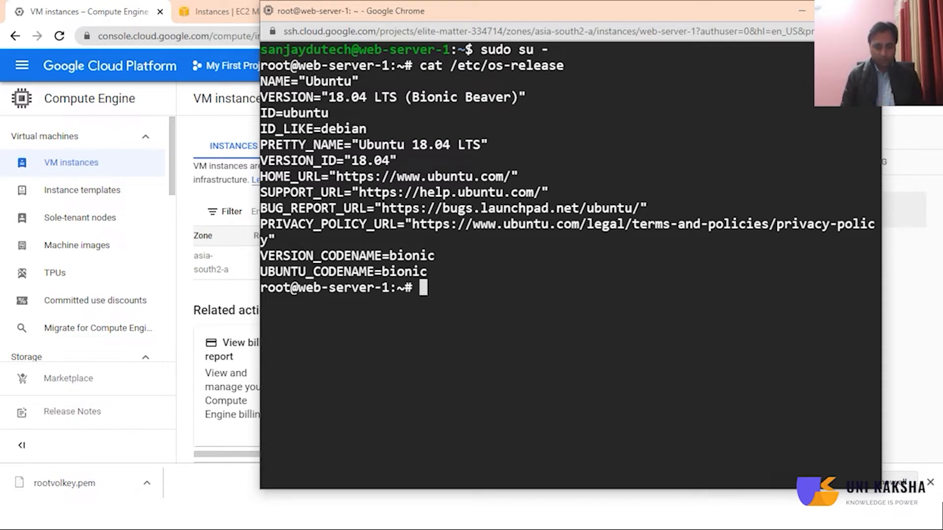
# Step: Refresh the server's package lists with apt-get update
pyautogui.write('apt')
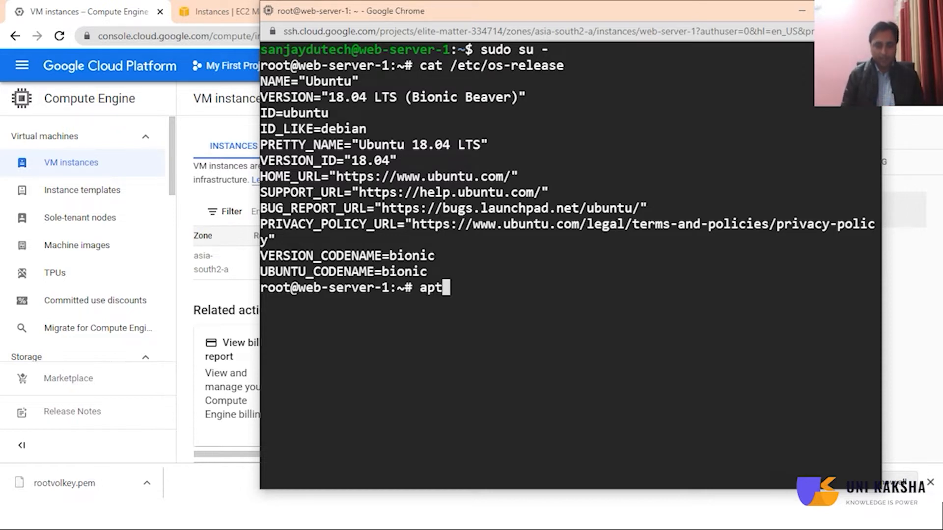
pyautogui.write('-get ')
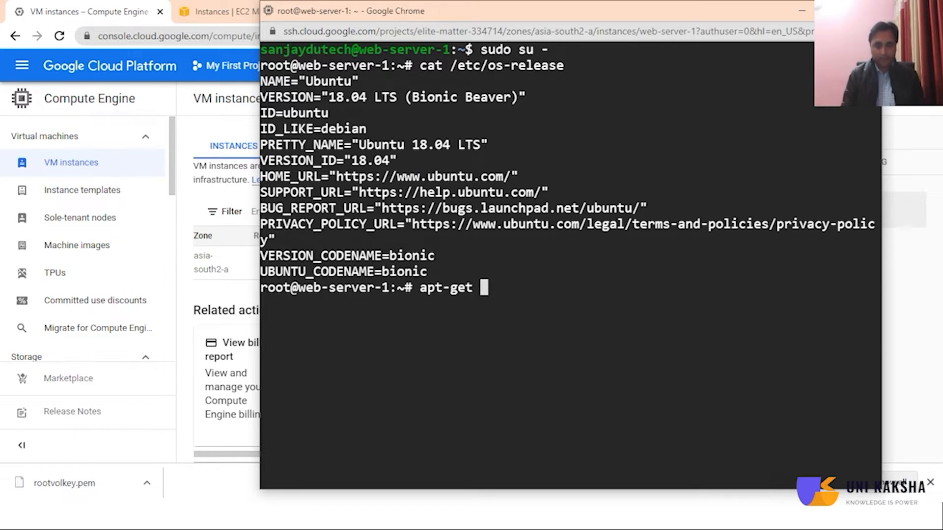
pyautogui.write('upfate')
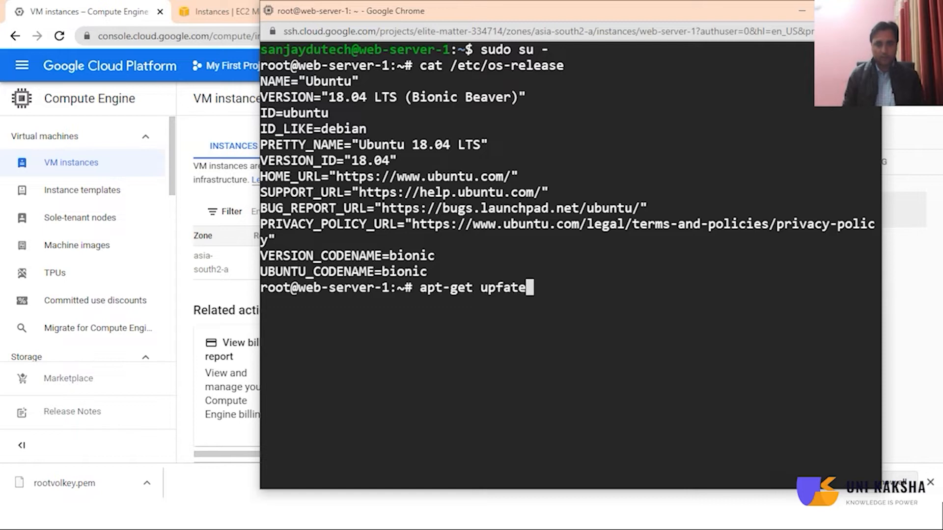
pyautogui.press('BackSpace')
pyautogui.press('BackSpace')
pyautogui.press('BackSpace')
pyautogui.press('BackSpace')
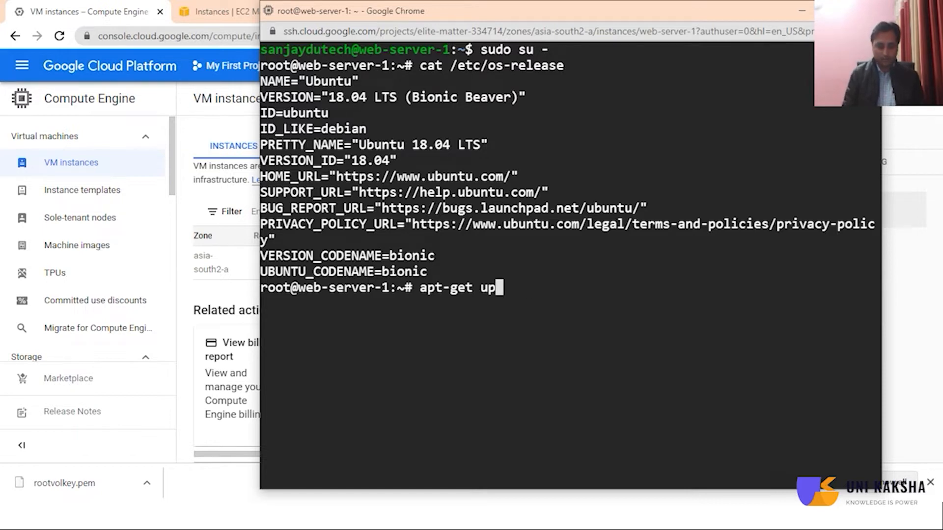
pyautogui.write('date')
pyautogui.press('Return')
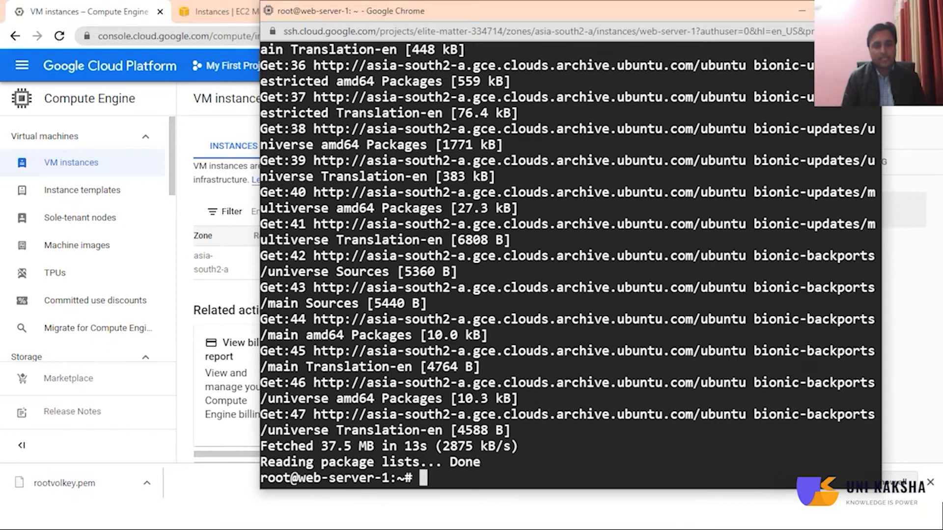
# Step: Clear the terminal and try to get the Apache package with apt-get apache2
pyautogui.hotkey('ctrl', 'l')
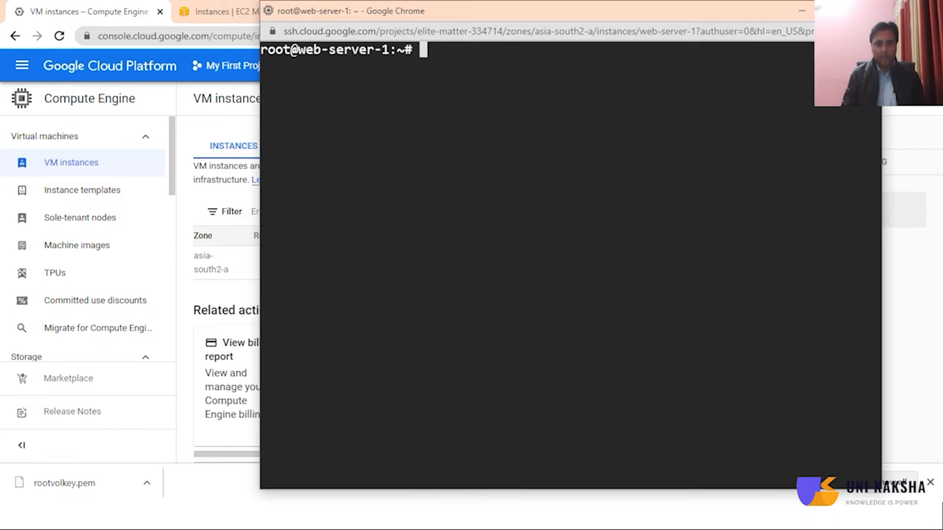
pyautogui.write('ap')
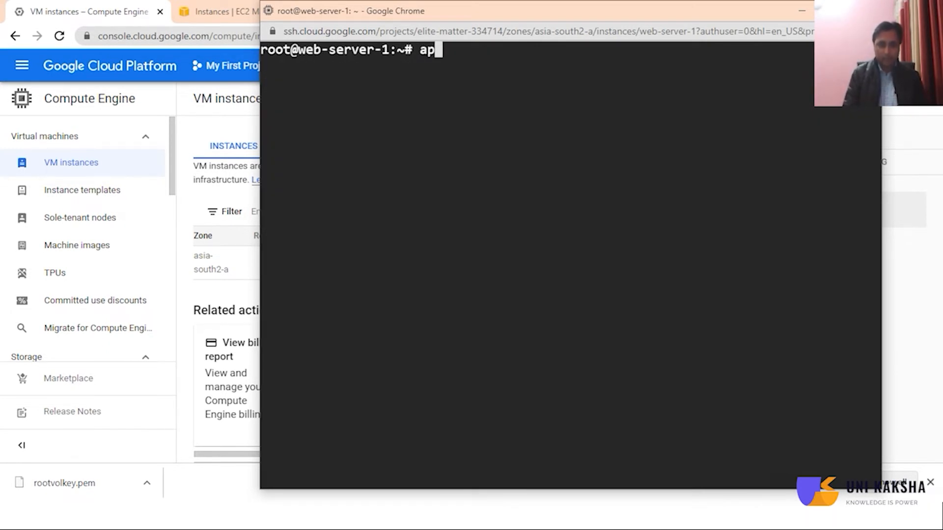
pyautogui.write('t-ge')
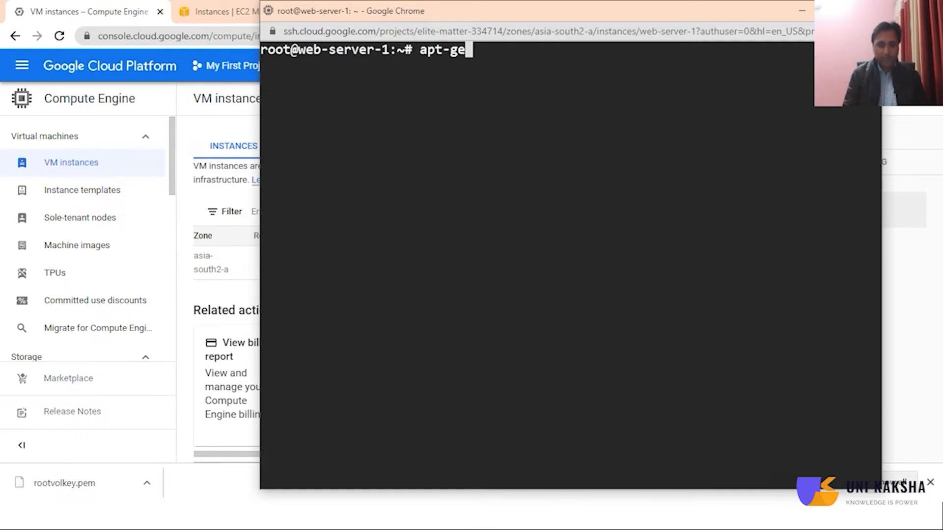
pyautogui.write('t')
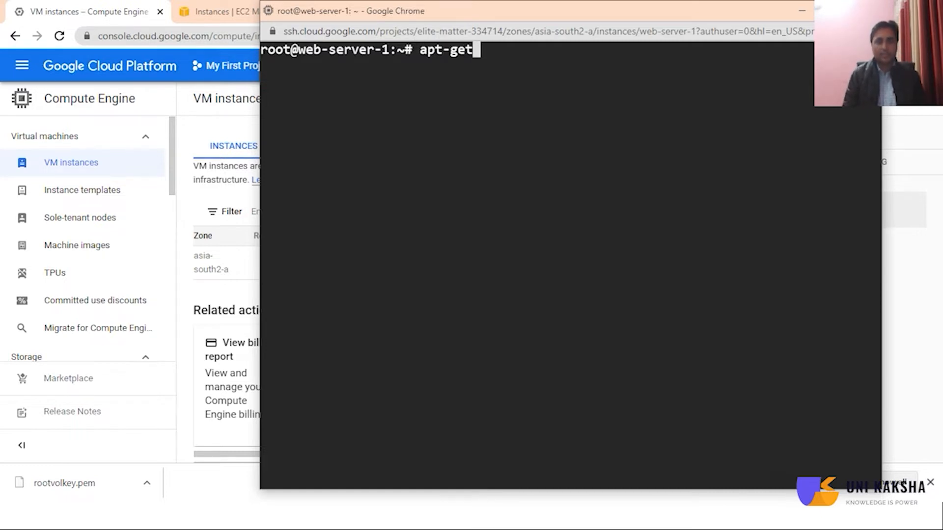
pyautogui.write(' apa')
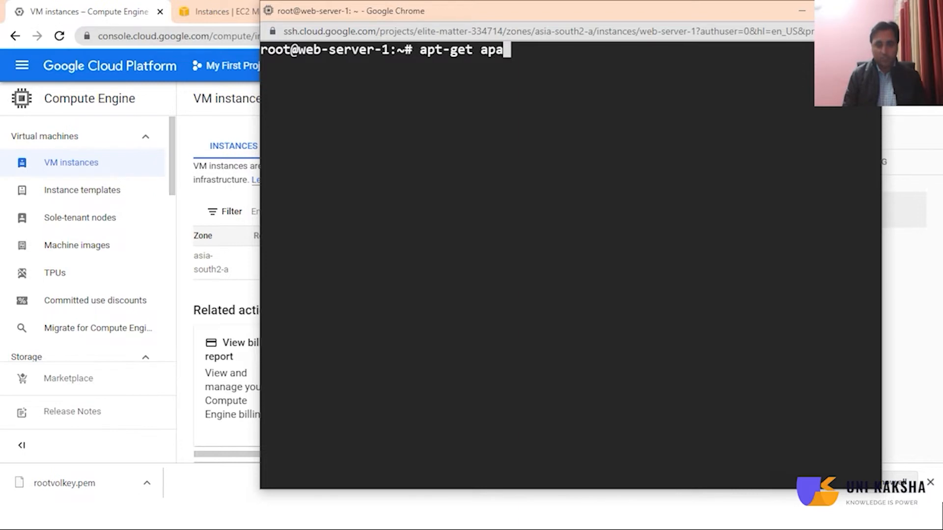
pyautogui.write('ch2')
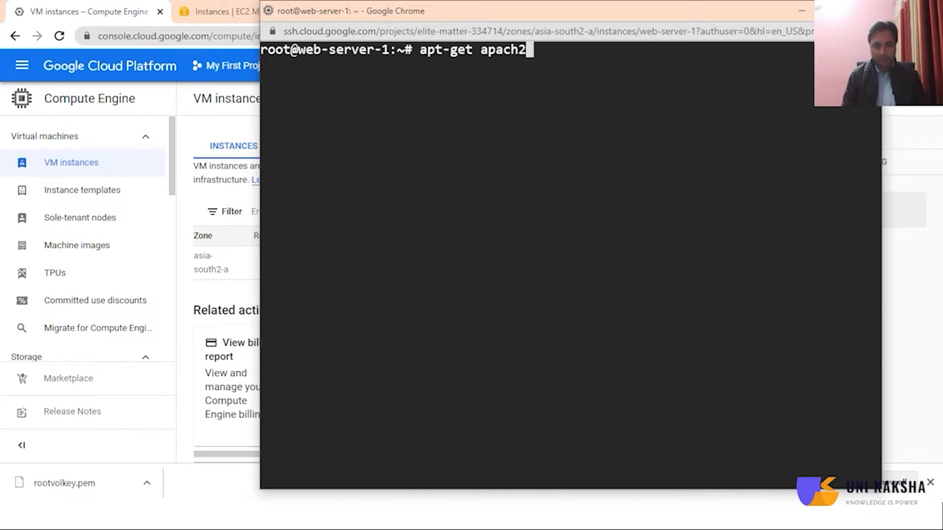
pyautogui.press('BackSpace')
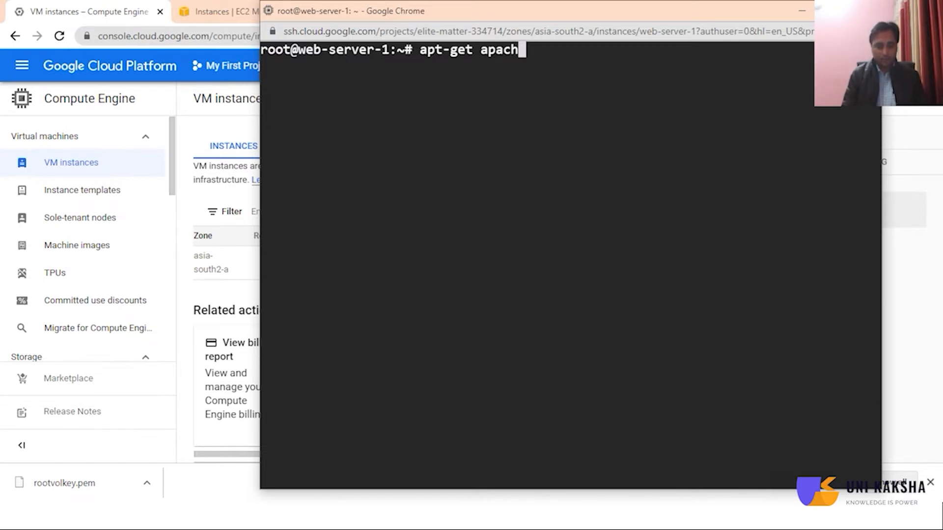
pyautogui.write('e2')
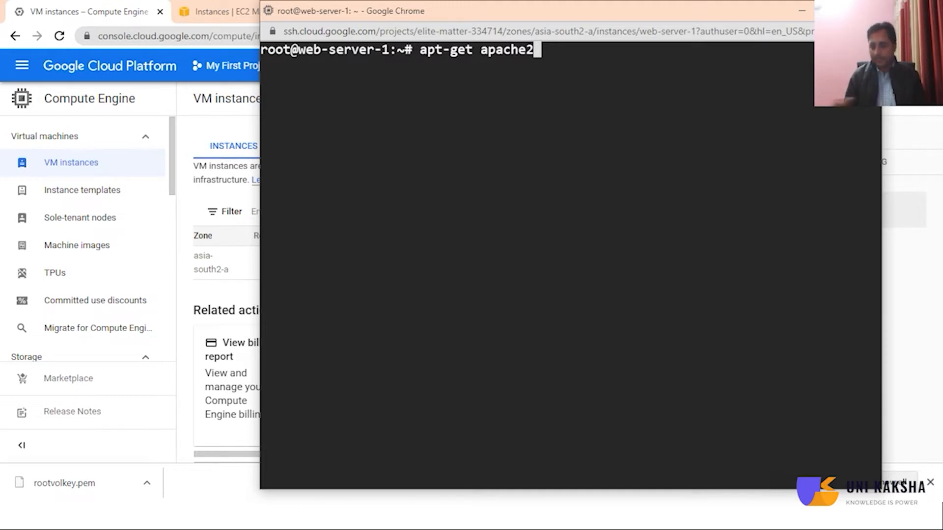
pyautogui.press('Return')
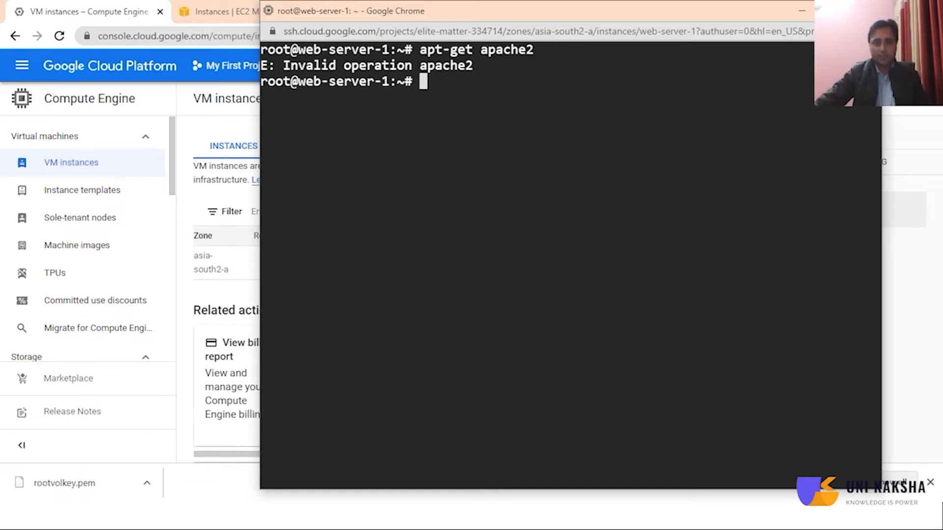
# Step: Correct the previous command to apt-get install apache2 and run it
pyautogui.press('Up')
pyautogui.press('Left')
pyautogui.press('Left')
pyautogui.press('Left')
pyautogui.press('Left')
pyautogui.press('Left')
pyautogui.press('Left')
pyautogui.press('Left')
pyautogui.write('install')
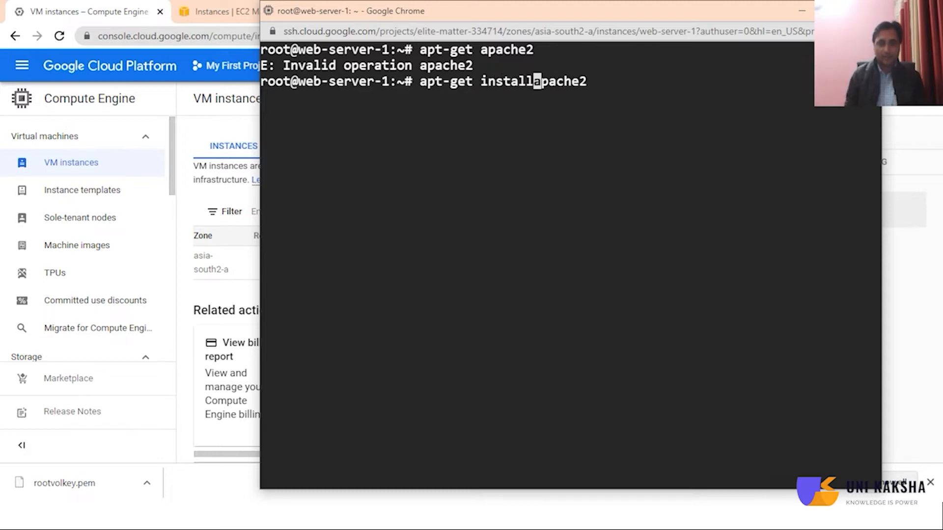
pyautogui.press('Return')
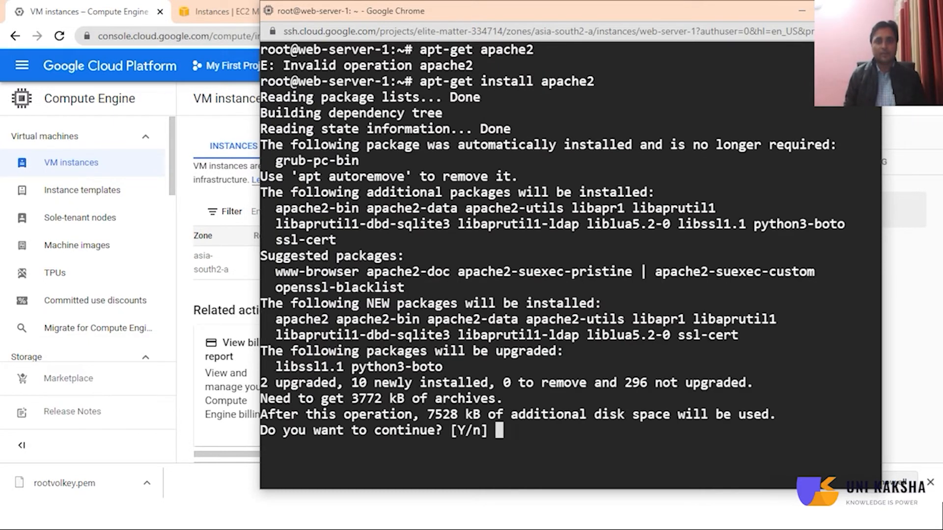
# Step: Agree to continue the Apache installation and allow services to restart during package upgrades without asking
pyautogui.write('y')
pyautogui.press('Return')
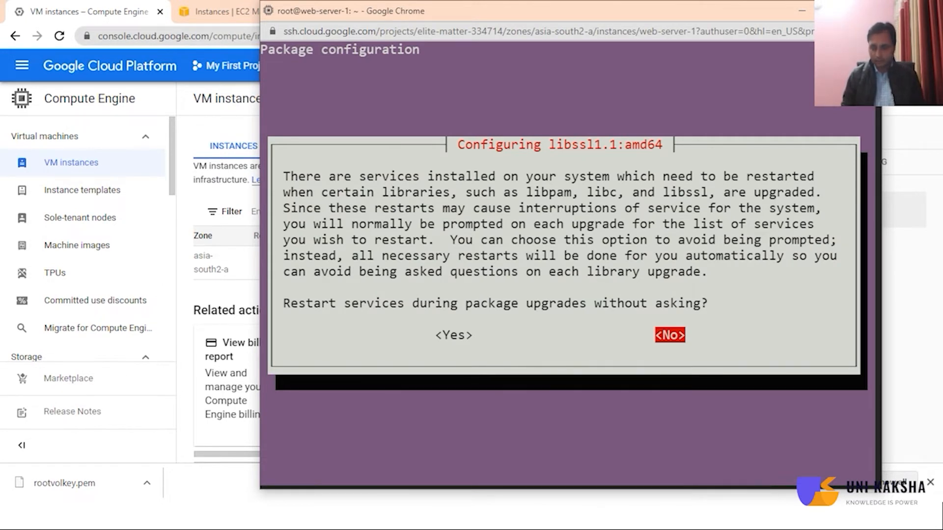
pyautogui.press('Left')
pyautogui.press('Return')
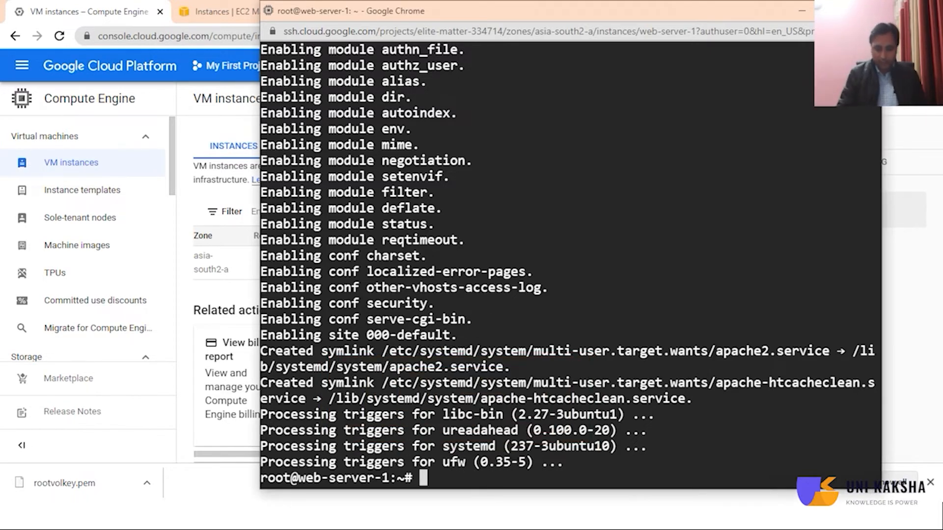
# Step: Clear the terminal and change to the /var/www/html/ directory
pyautogui.hotkey('ctrl', 'l')
pyautogui.write('cd /var/')
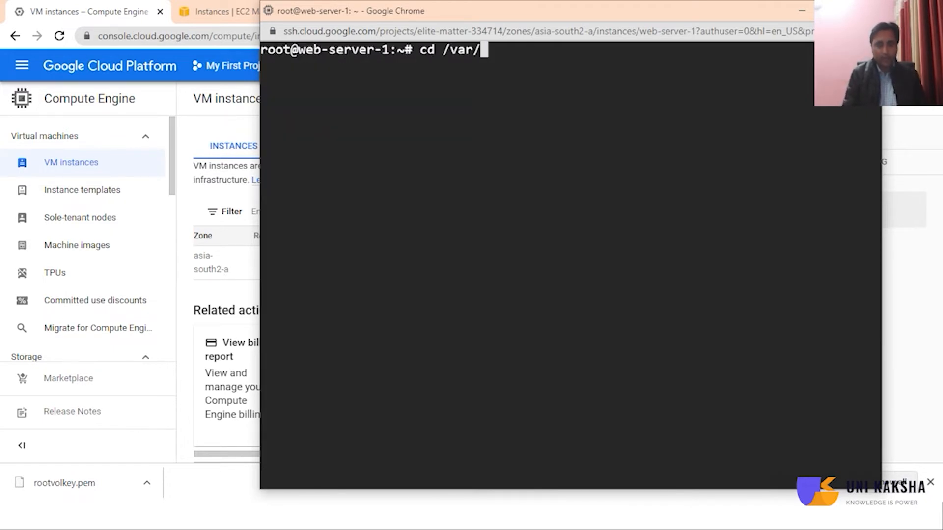
pyautogui.write('www/')
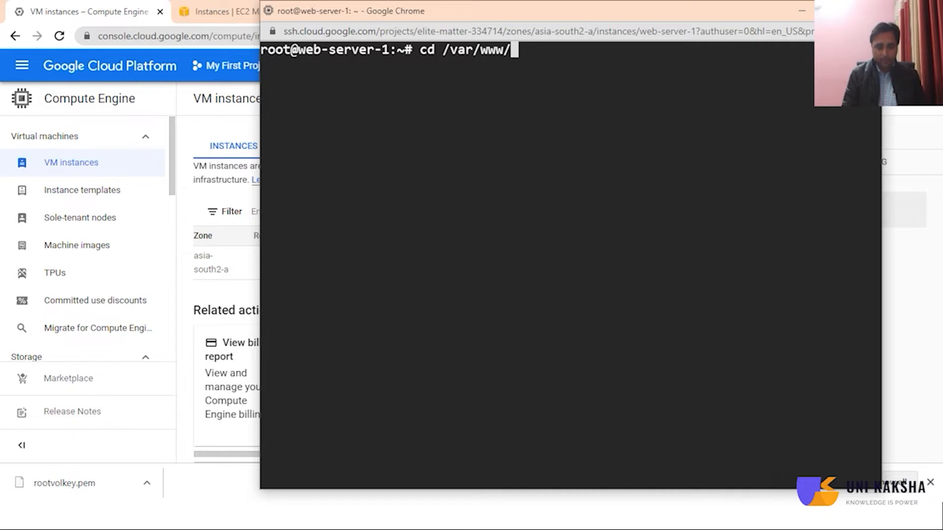
pyautogui.write('html/')
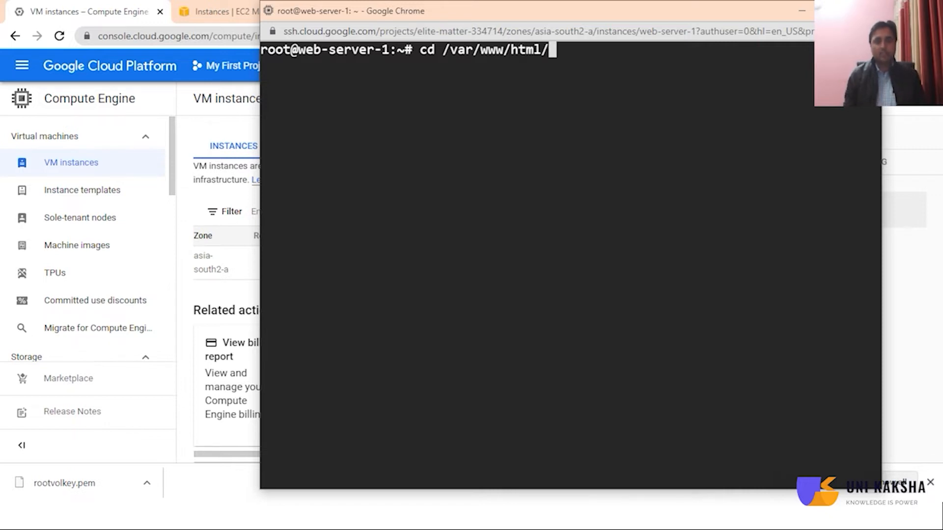
pyautogui.press('Return')
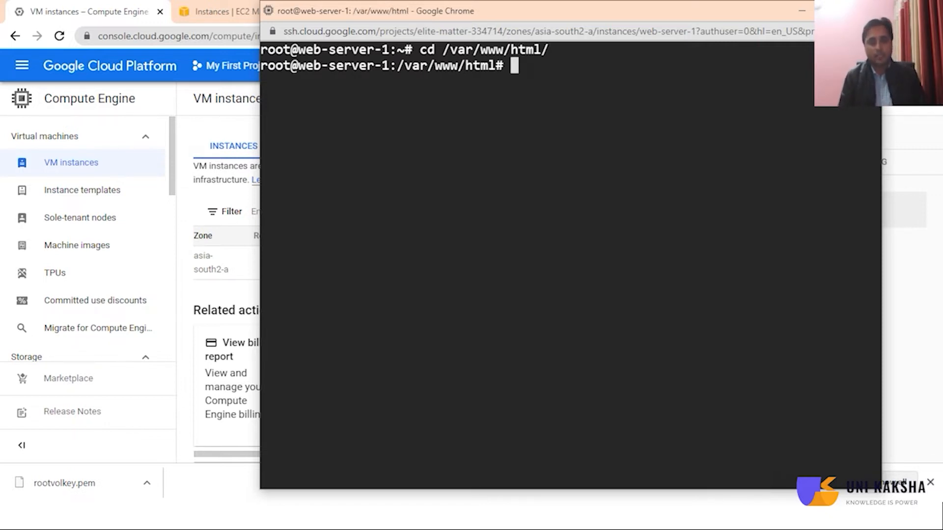
# Step: Write the text "This is my web server running in the Google cloud" into index.html with an echo command
pyautogui.write('e')
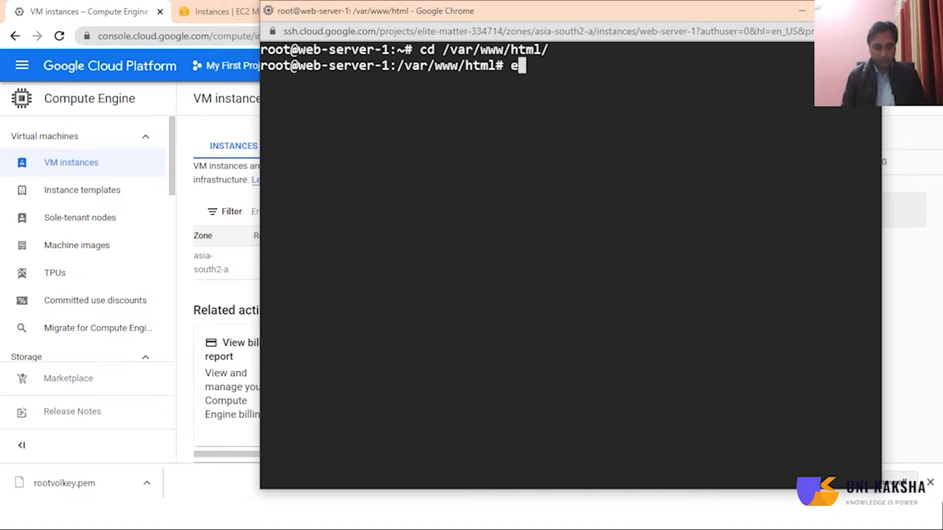
pyautogui.write('cho "This ')
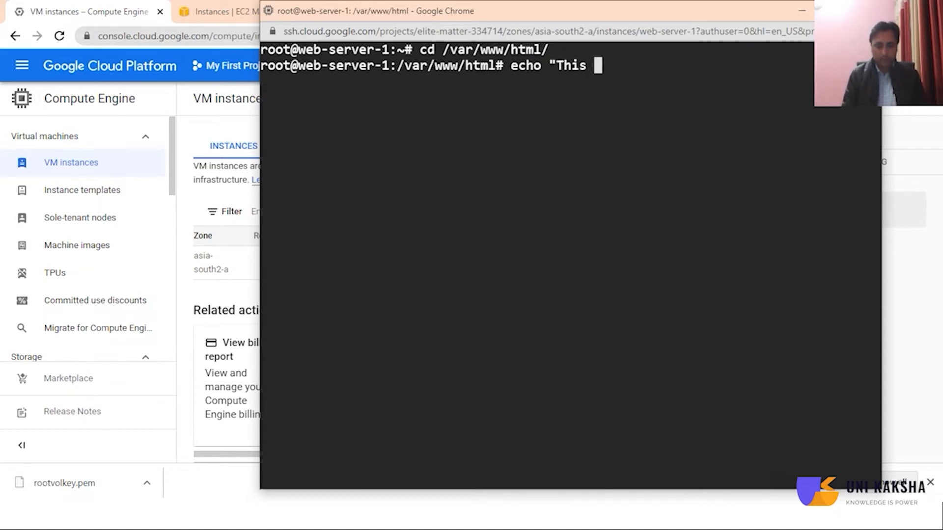
pyautogui.write('is my we')
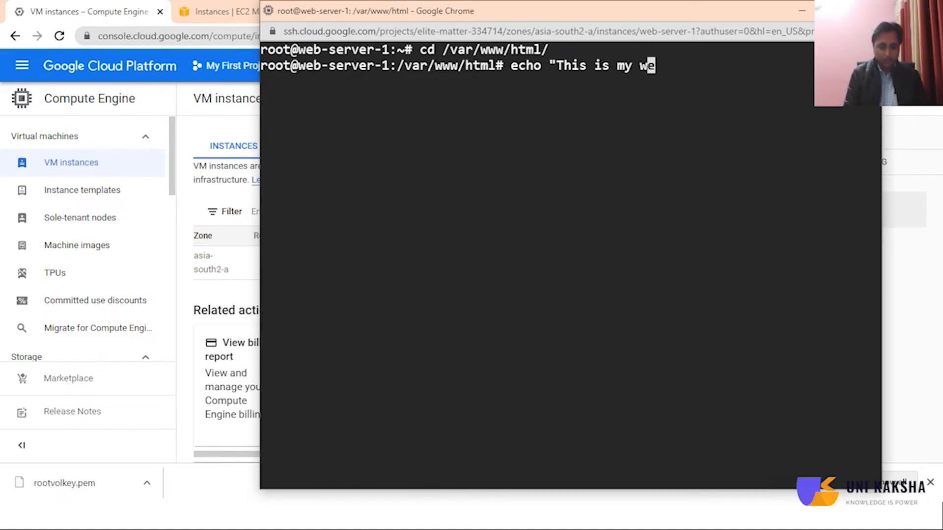
pyautogui.write('b server')
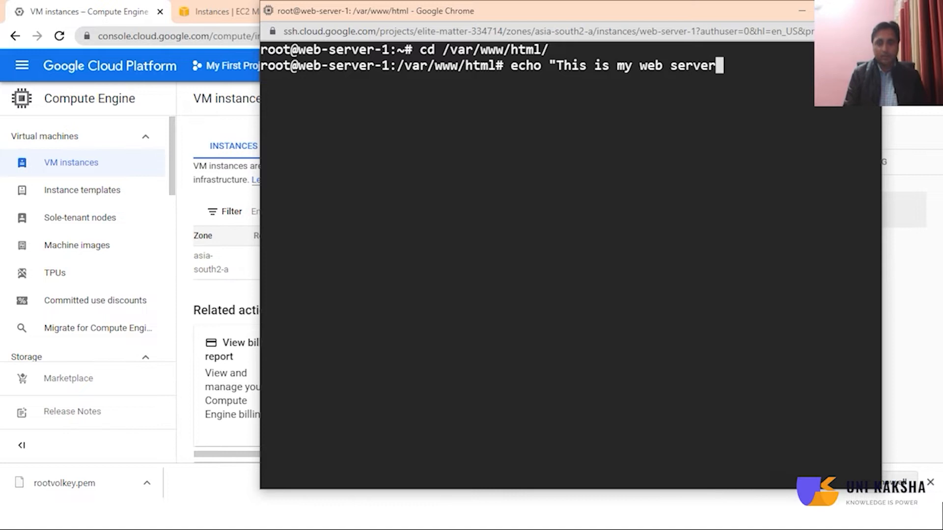
pyautogui.write(' ru')
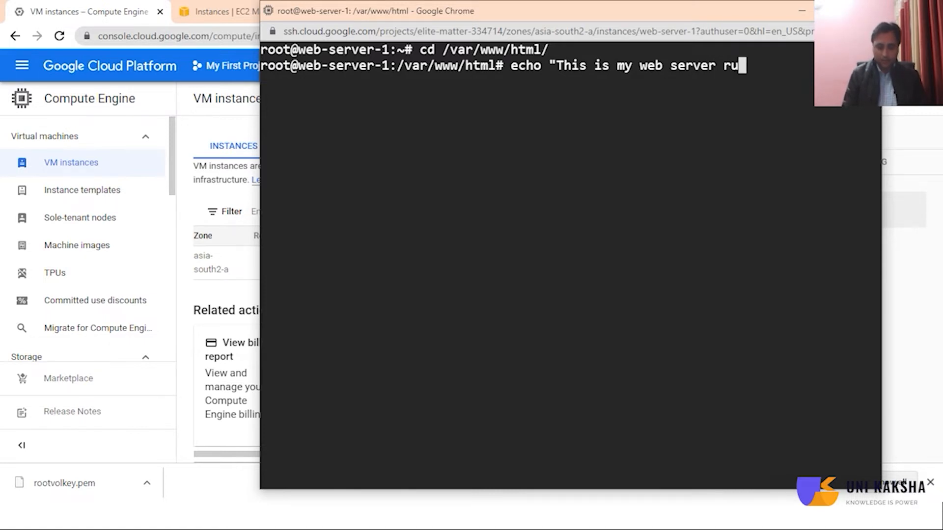
pyautogui.write('nning in')
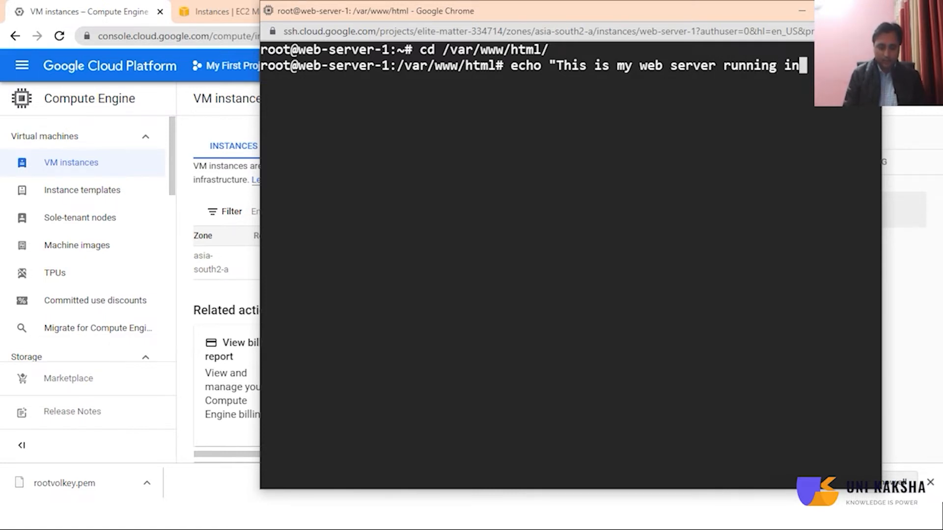
pyautogui.write(' t')
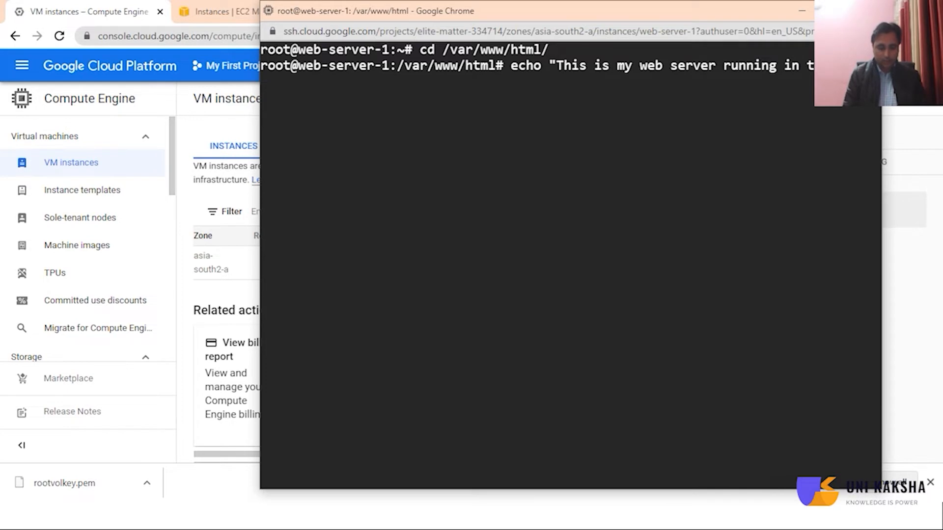
pyautogui.write('e clu')
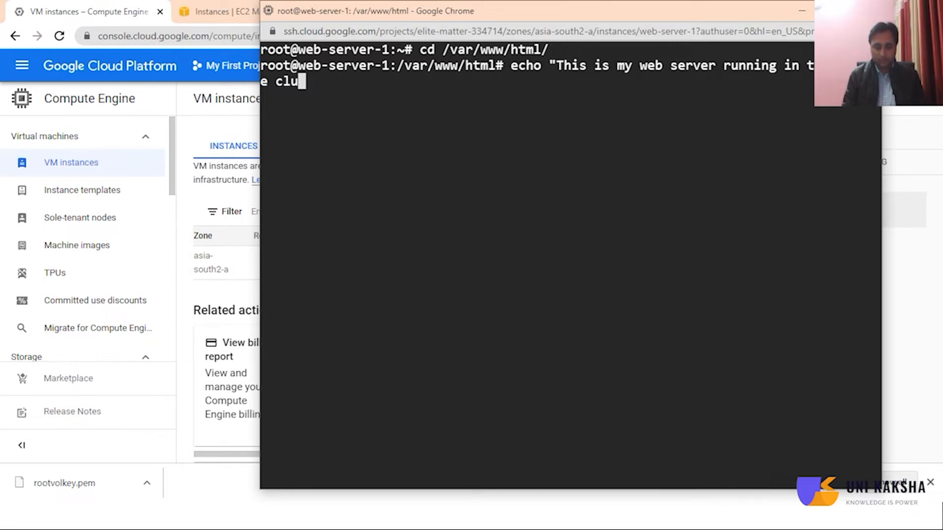
pyautogui.press('BackSpace')
pyautogui.write('oud')
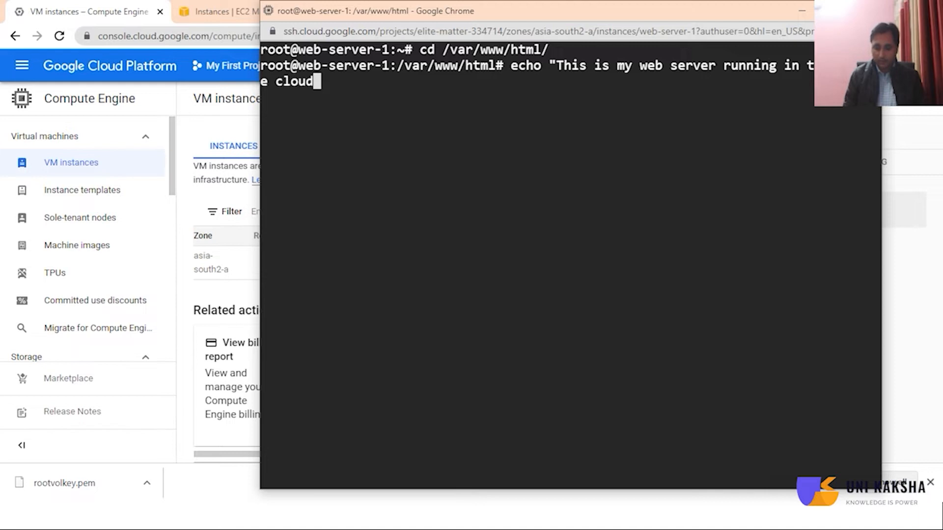
pyautogui.write('" > index')
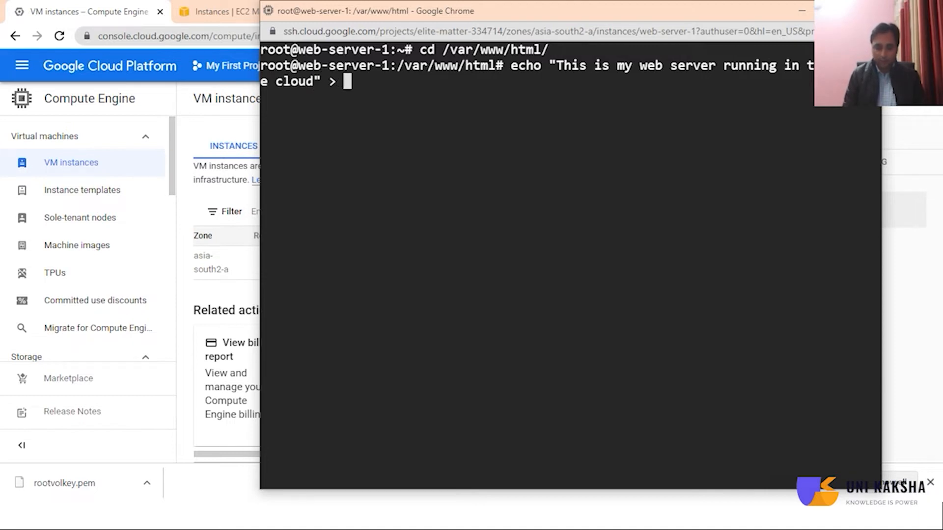
pyautogui.write('.html')
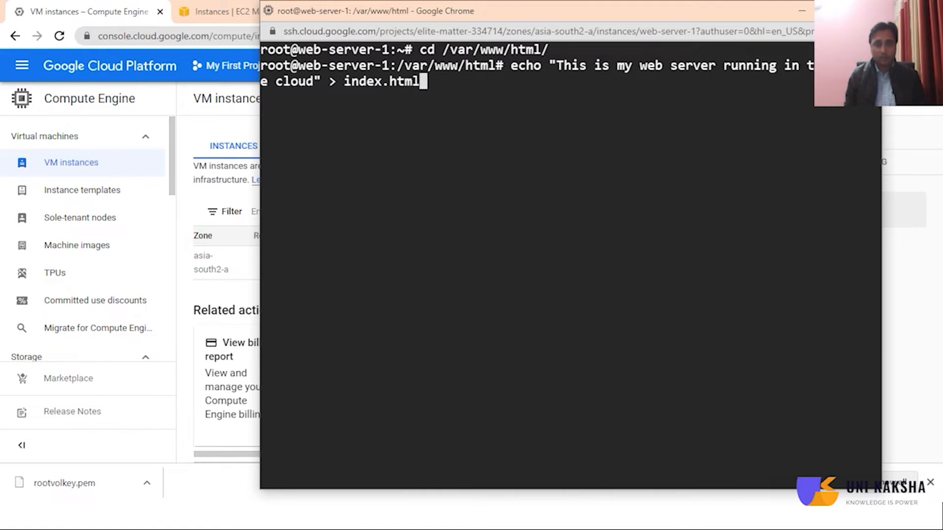
pyautogui.press('Return')
# Step: List the files in the web root directory and display the contents of index.html
pyautogui.write('ll')
pyautogui.press('Return')
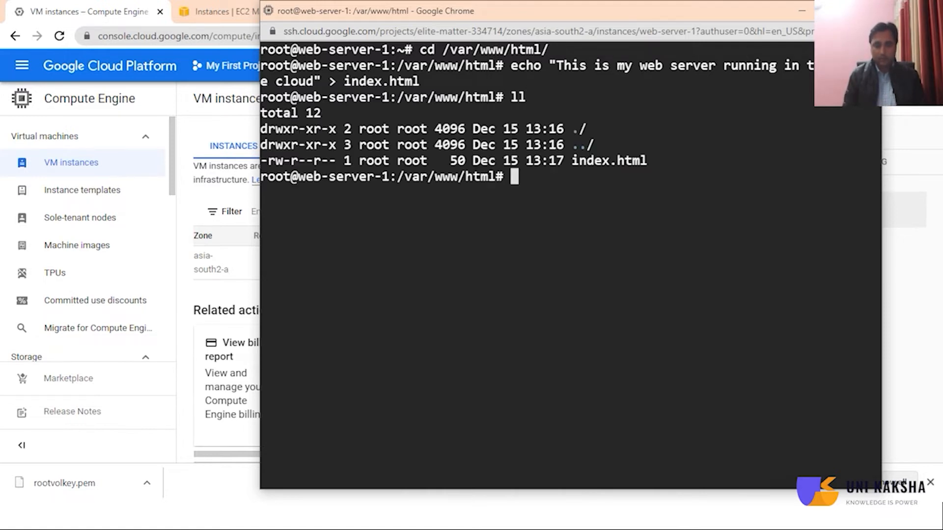
pyautogui.write('cat ')
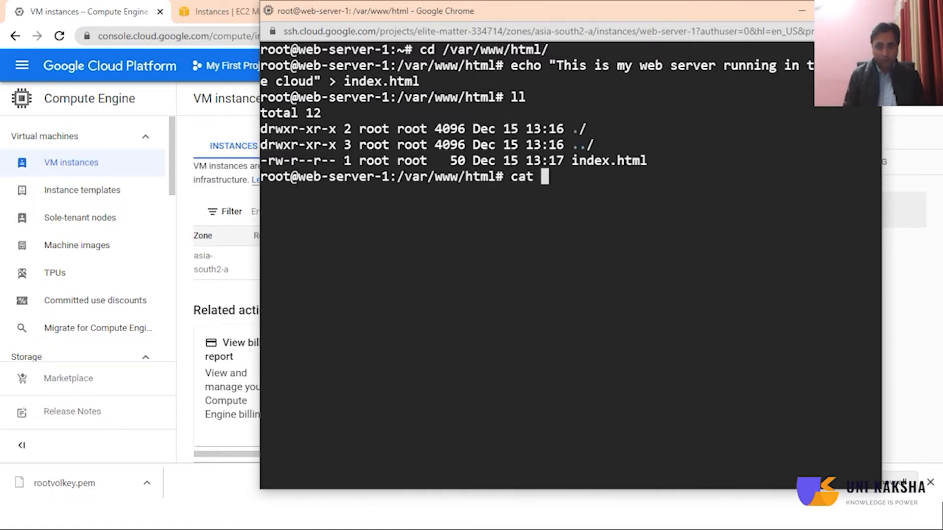
pyautogui.write('in')
pyautogui.press('Tab')
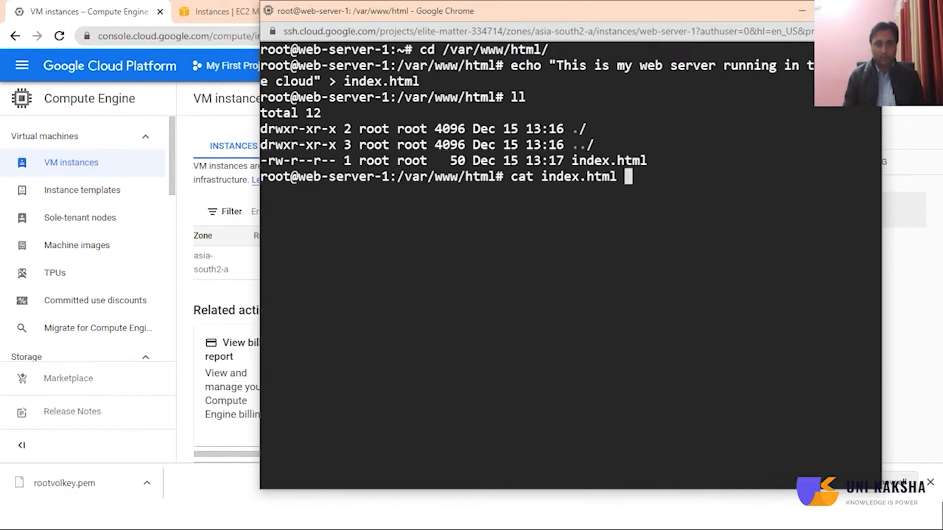
pyautogui.press('Return')
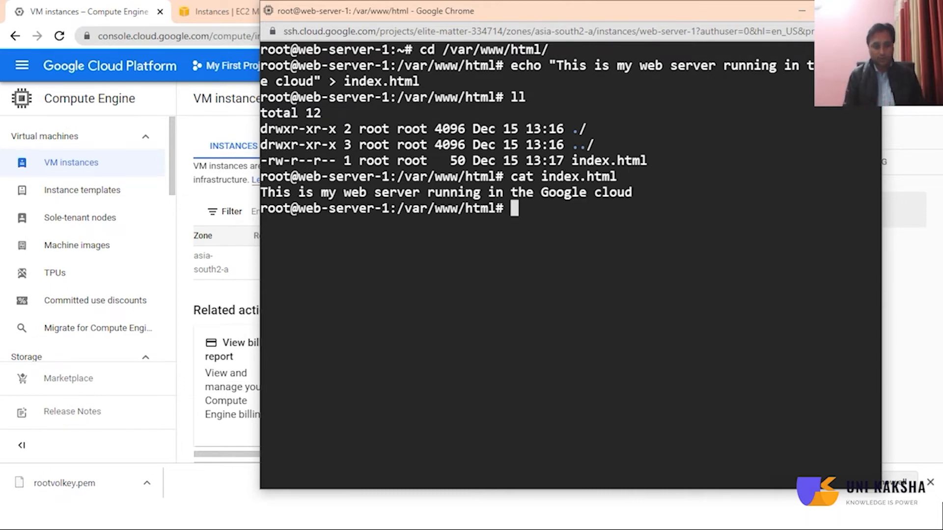
# Step: Return to the home directory and start the web server with service apache2 start
pyautogui.write('cd')
pyautogui.press('Return')
pyautogui.press('Return')
pyautogui.press('Return')
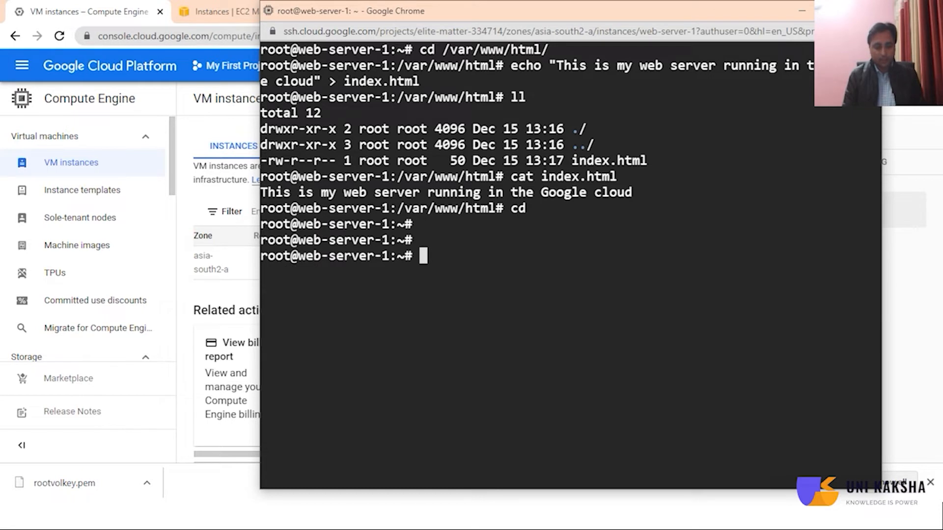
pyautogui.write('serv')
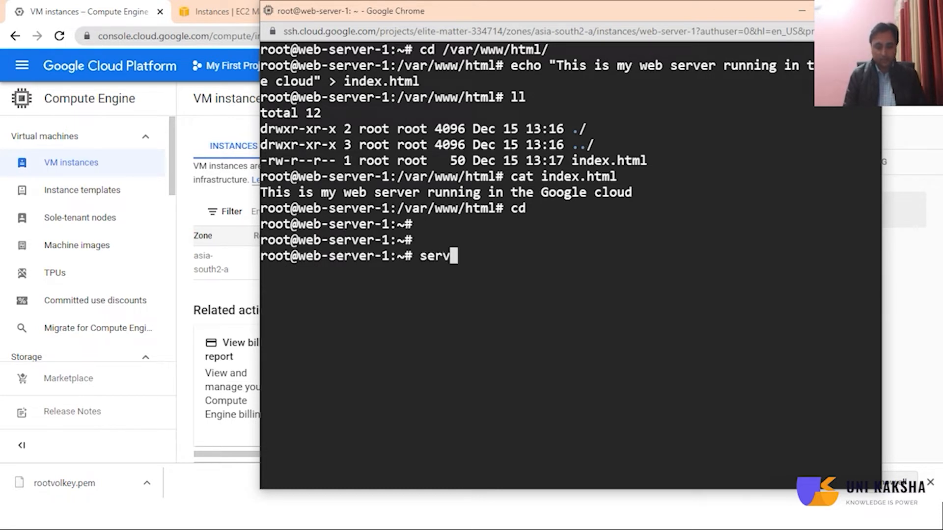
pyautogui.write('ice a')
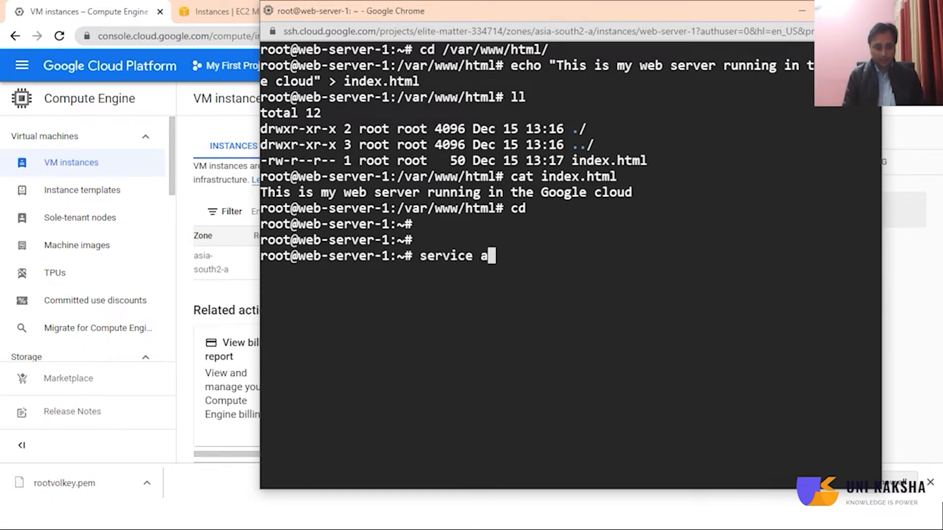
pyautogui.write('pa')
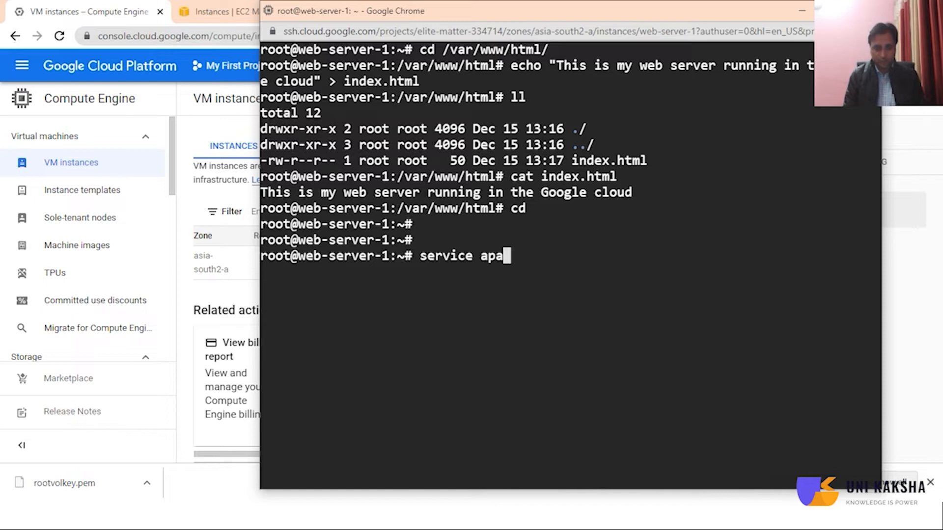
pyautogui.write('che')
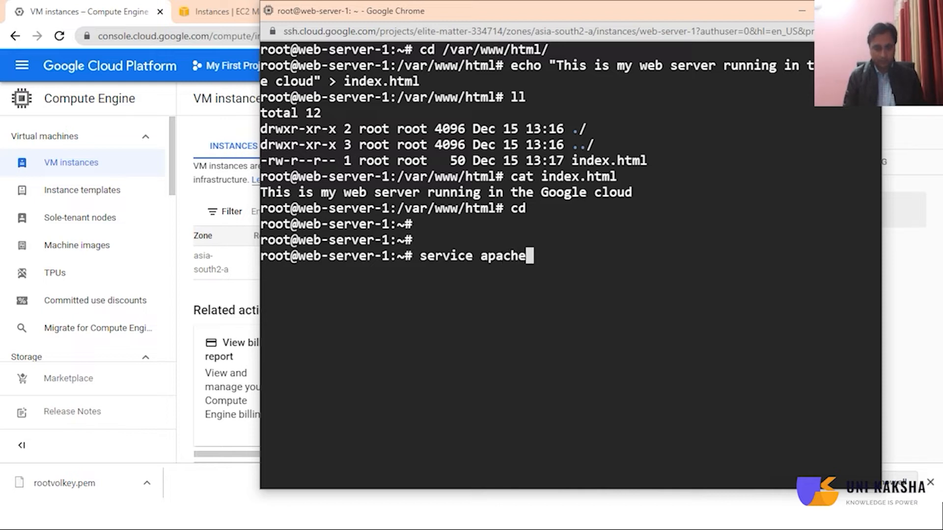
pyautogui.write('2 start')
pyautogui.press('Return')
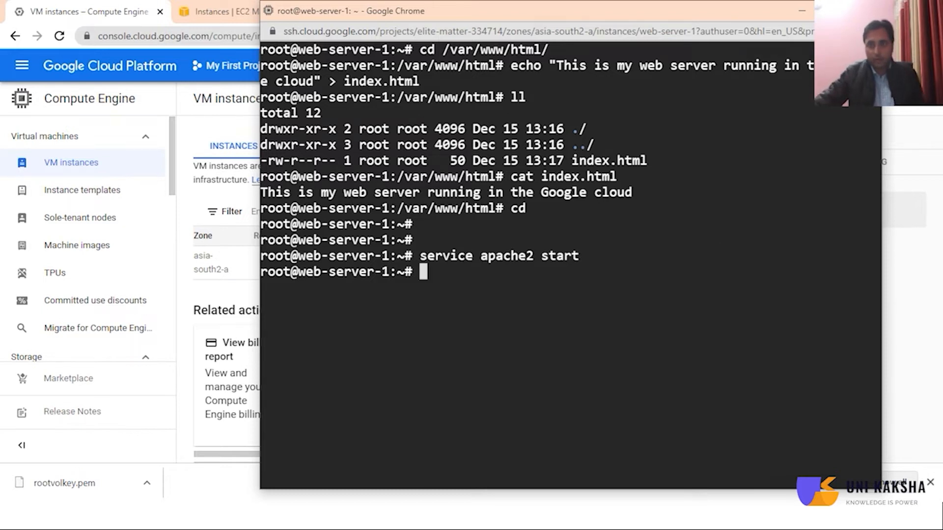
# Step: Minimize the SSH window and open the VM's external IP address in the browser to check the served page
pyautogui.click(801, 11)
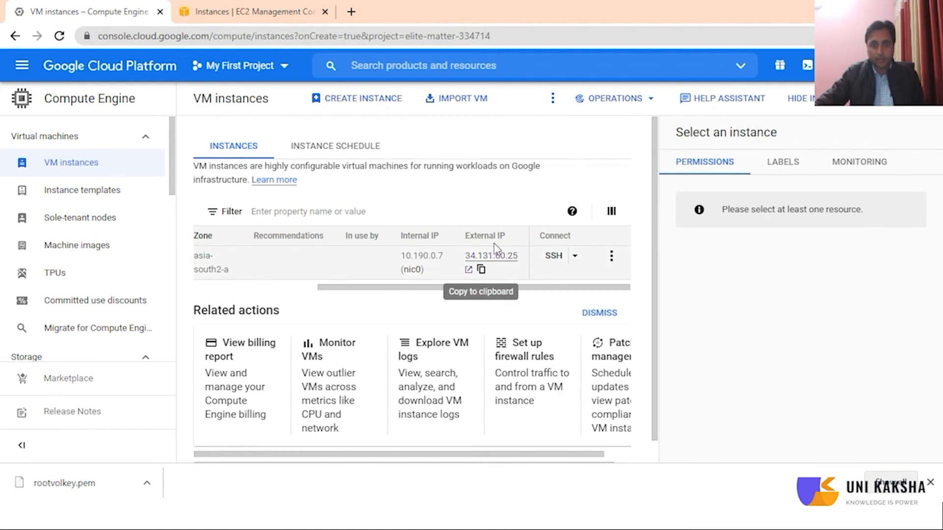
pyautogui.click(487, 256)
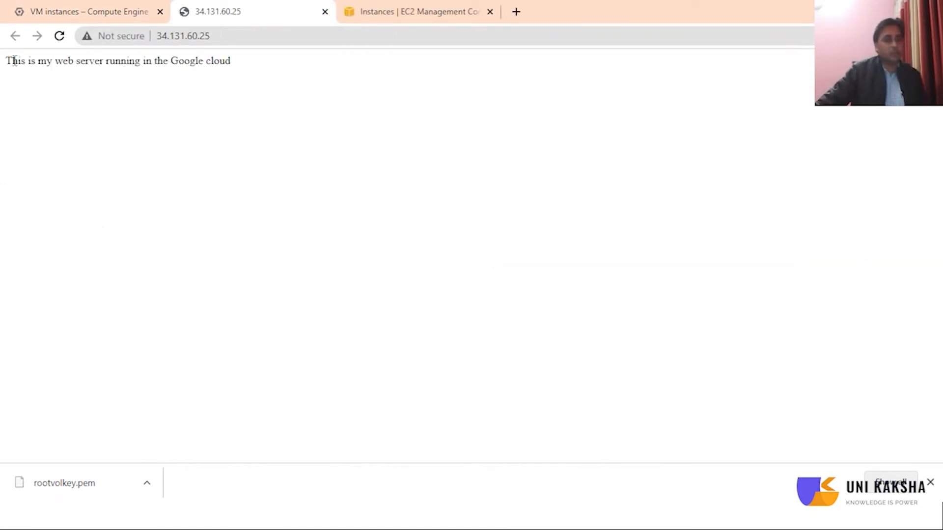
pyautogui.moveTo(11, 61); pyautogui.dragTo(247, 89)
pyautogui.click(265, 121)
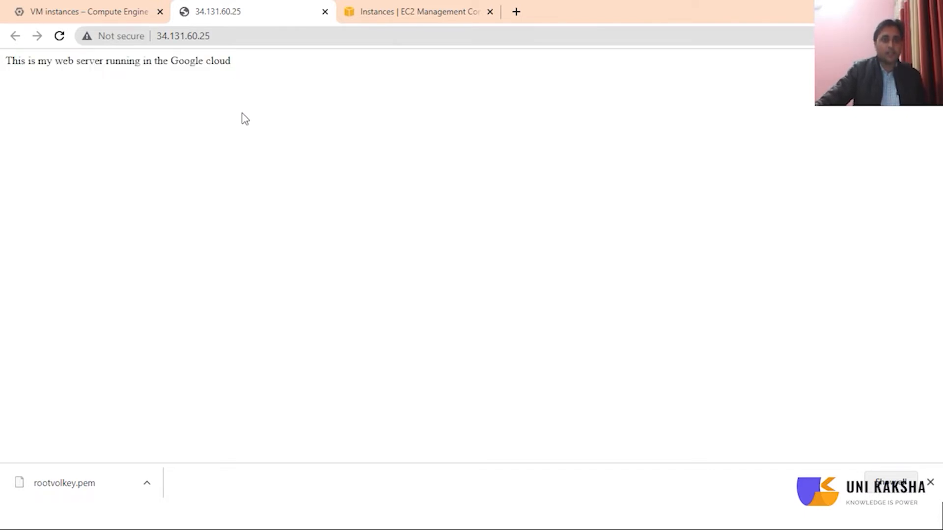
pyautogui.moveTo(214, 36); pyautogui.dragTo(155, 36)
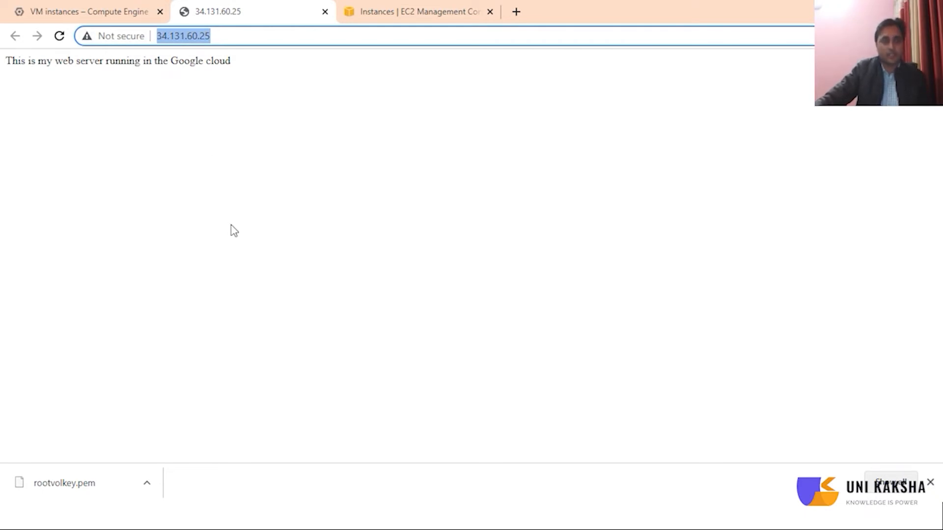
# Step: Go back to the cloud console, search for external ip and open the External IP addresses page
pyautogui.click(21, 6)
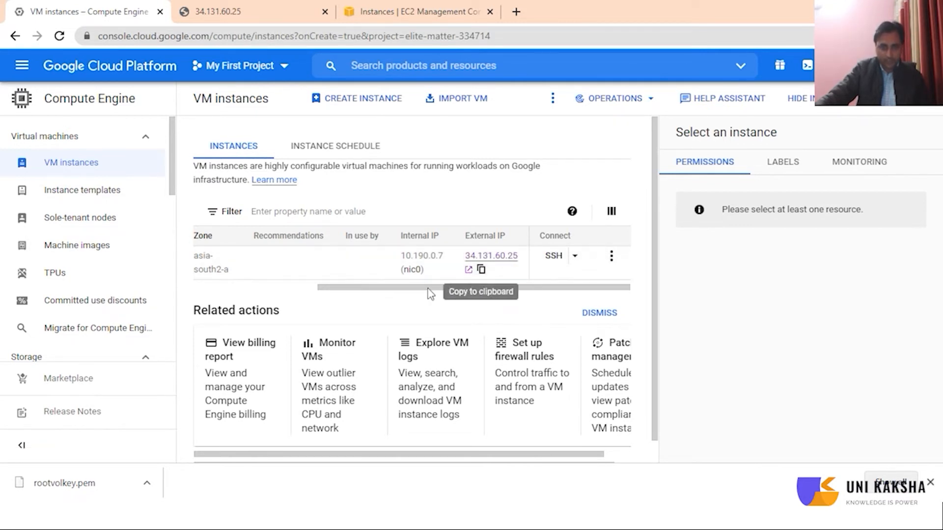
pyautogui.moveTo(417, 288); pyautogui.dragTo(262, 294)
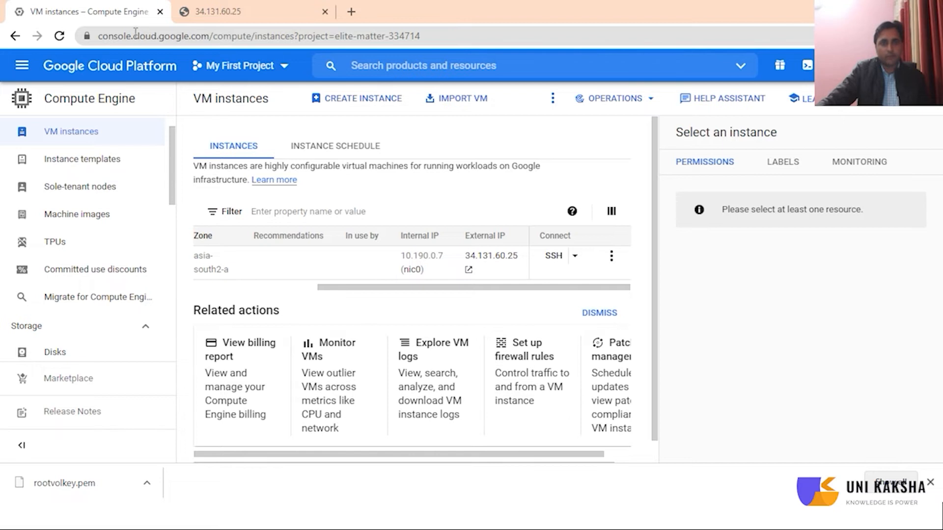
pyautogui.click(388, 67)
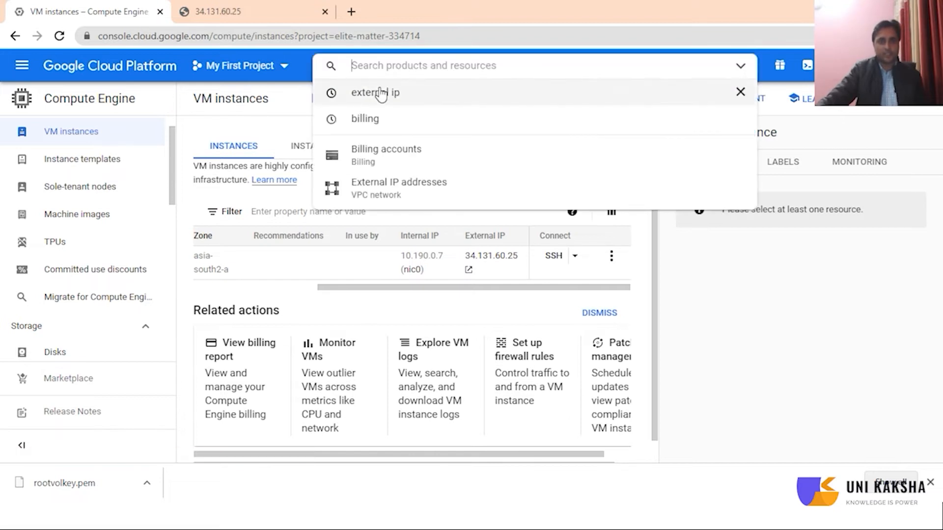
pyautogui.click(381, 94)
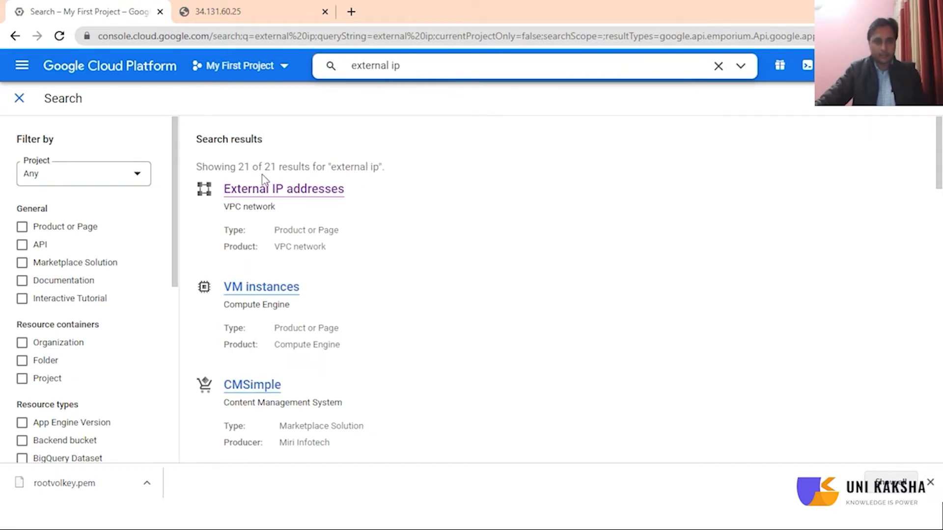
pyautogui.click(338, 192)
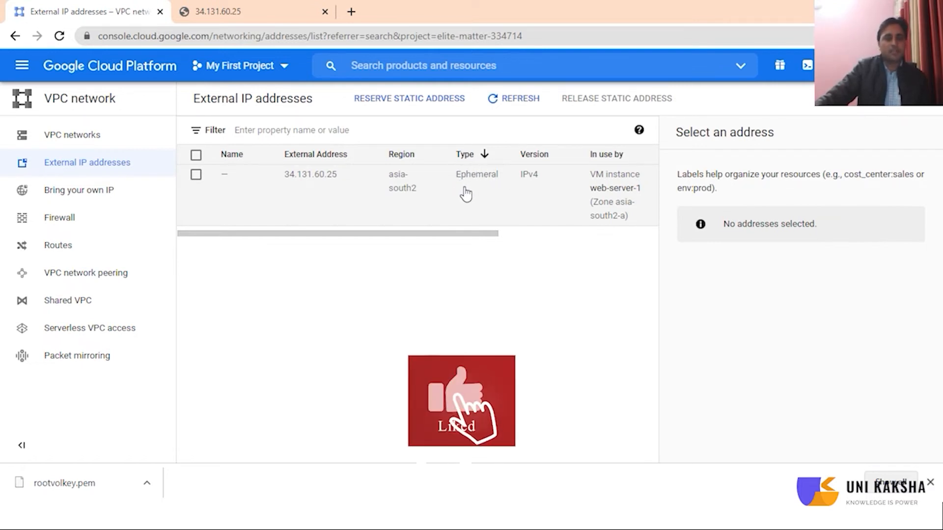
pyautogui.moveTo(475, 239); pyautogui.dragTo(430, 237)
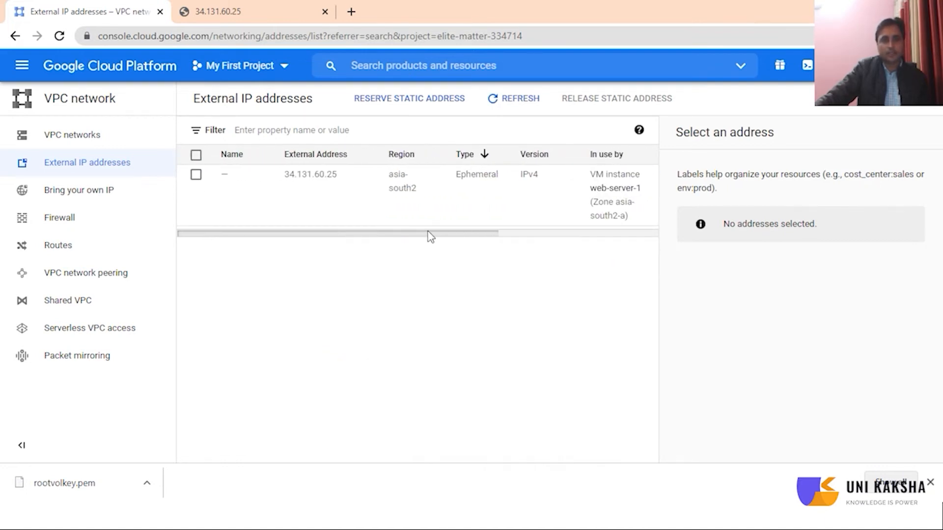
# Step: Start reserving a static external address, name it web-ip and choose the Standard network service tier
pyautogui.click(393, 114)
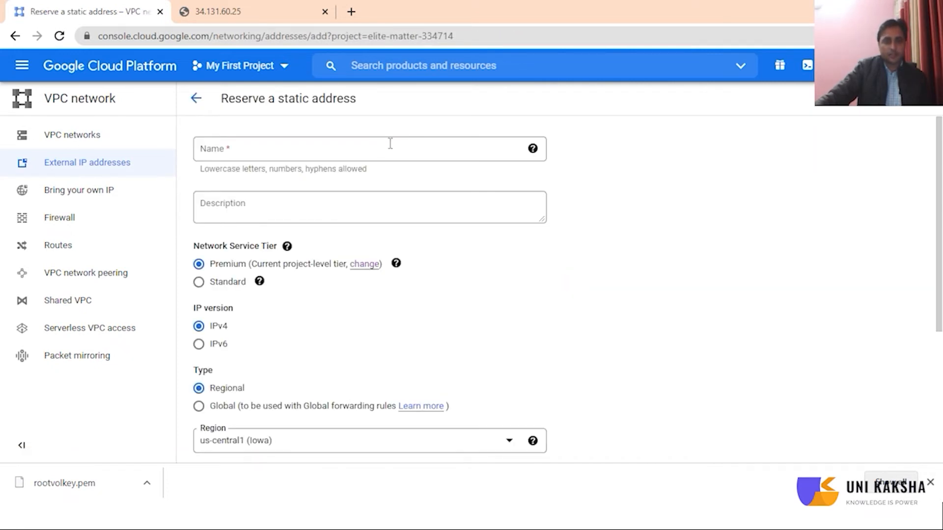
pyautogui.click(367, 151)
pyautogui.write('web-ip')
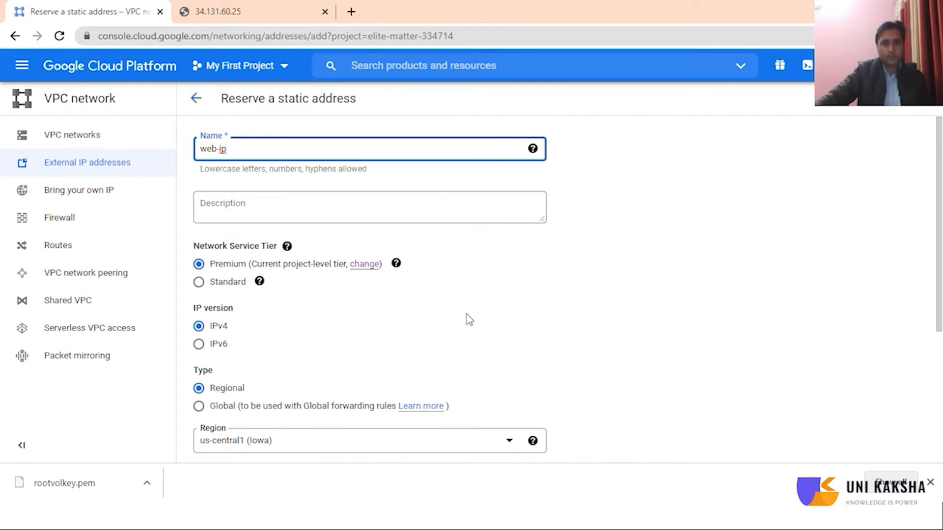
pyautogui.moveTo(265, 291)
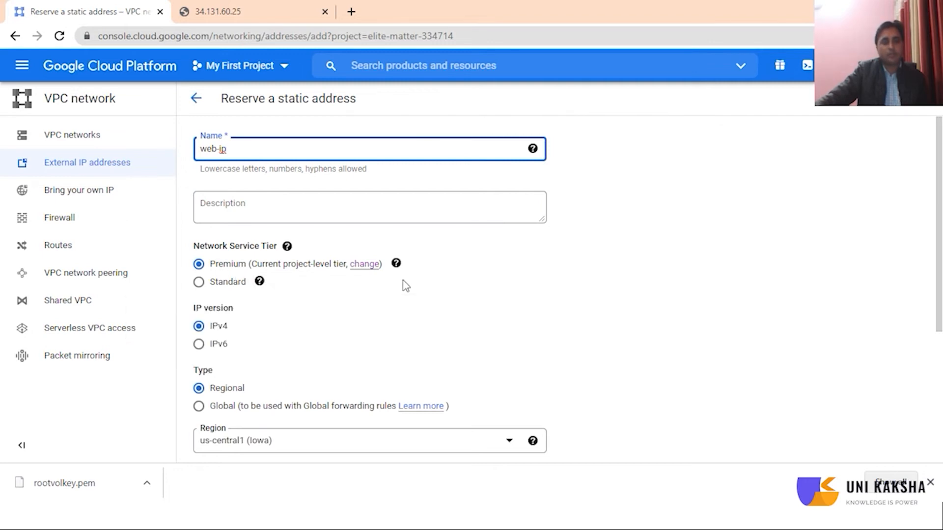
pyautogui.scroll(-2, 311, 257)
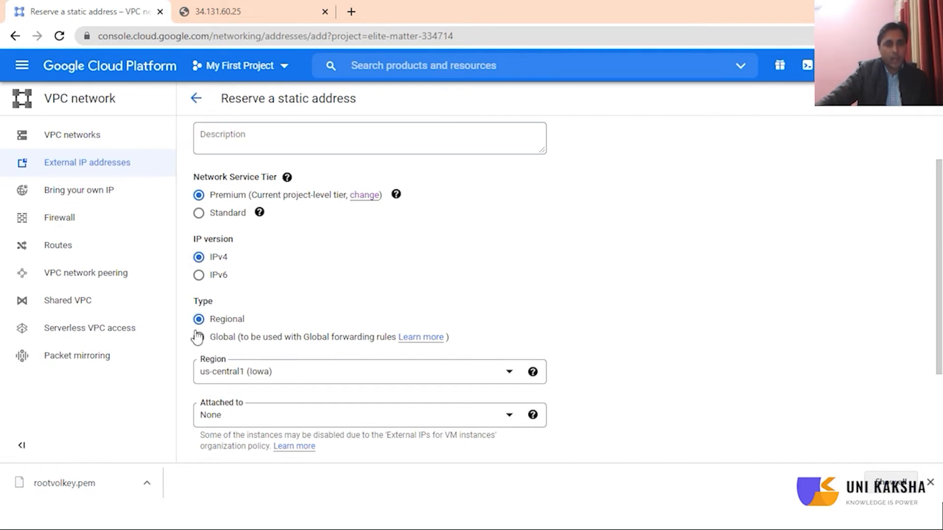
pyautogui.click(199, 213)
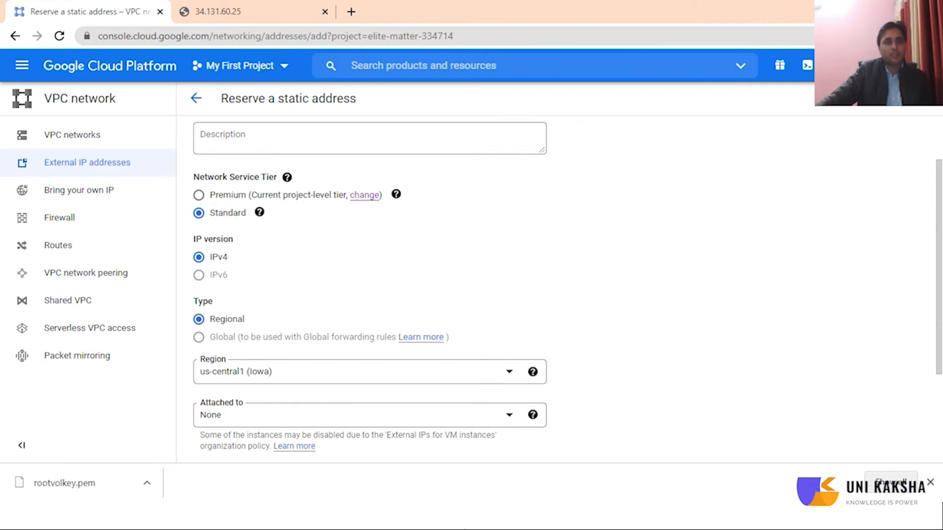
# Step: Set the static address's region to asia-south2 (Delhi)
pyautogui.scroll(-2, 296, 337)
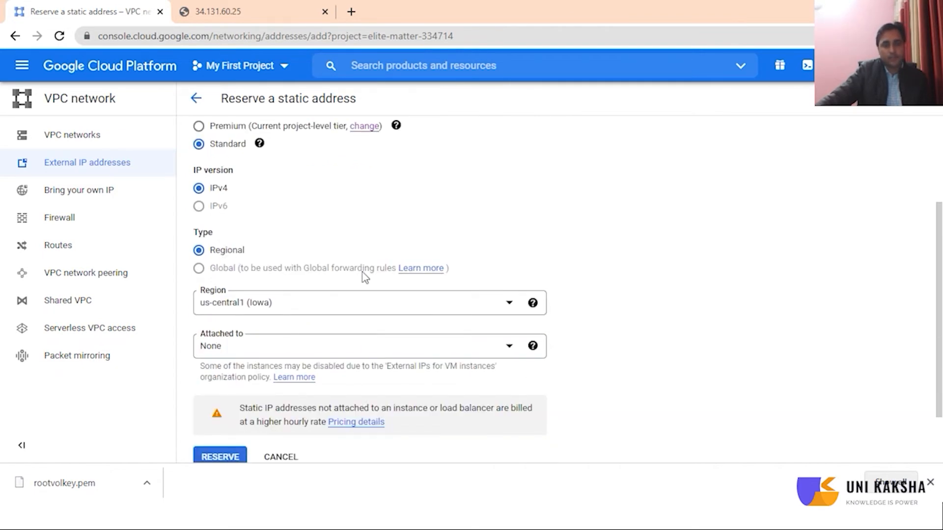
pyautogui.click(288, 305)
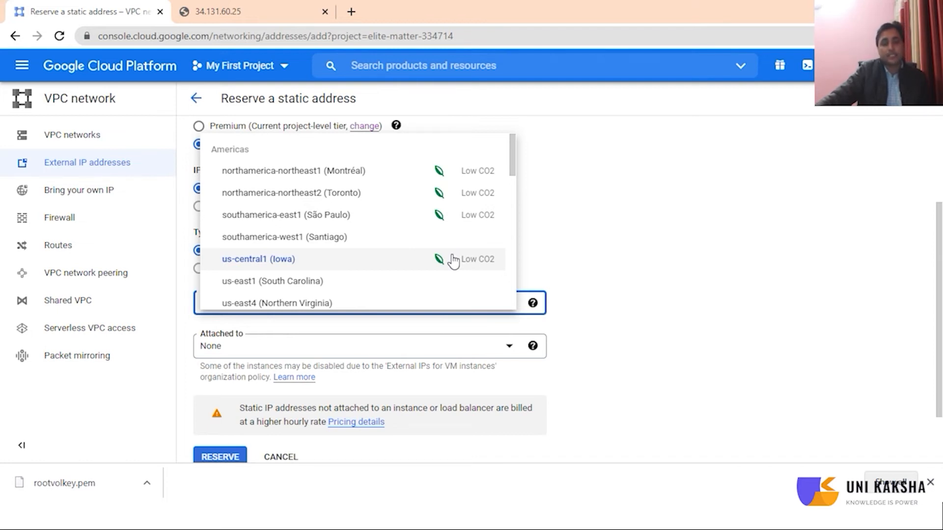
pyautogui.scroll(-8, 453, 260)
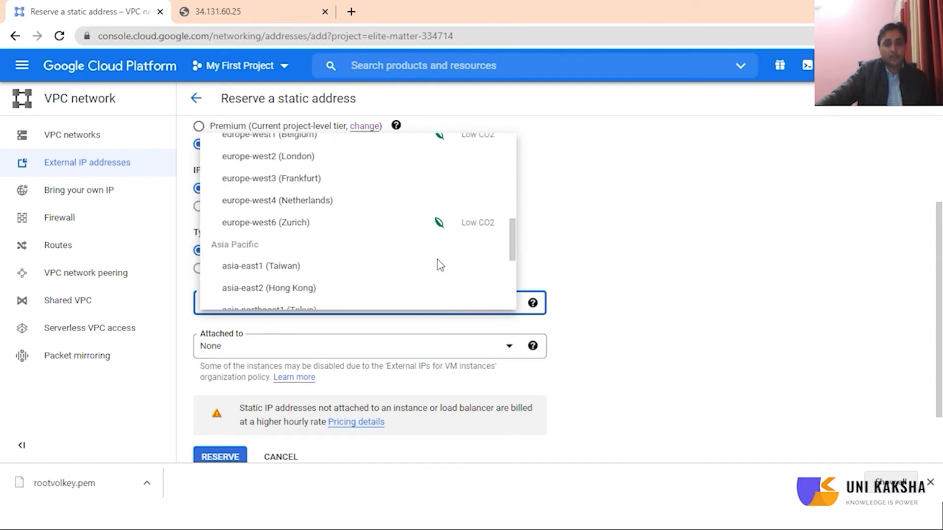
pyautogui.scroll(-5, 461, 270)
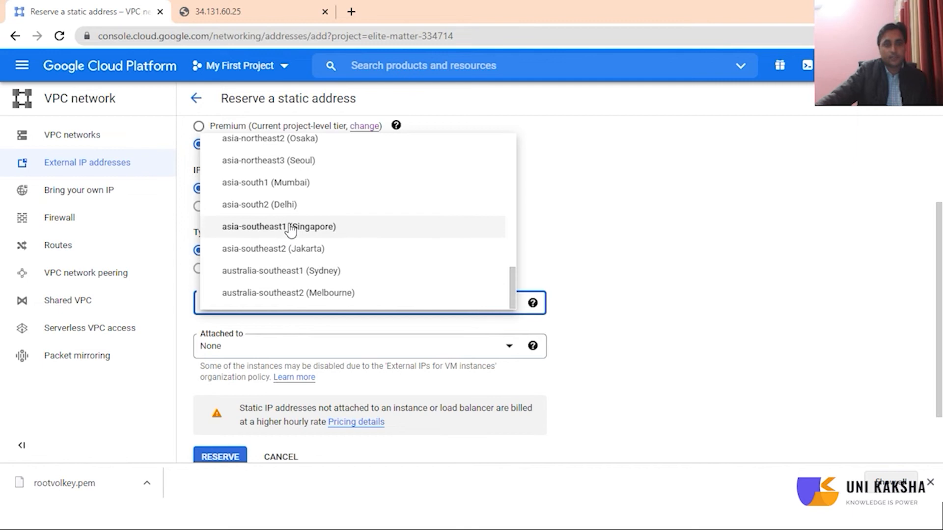
pyautogui.click(277, 207)
# Step: Attach the static address to web-server-1 and reserve it
pyautogui.scroll(-3, 459, 349)
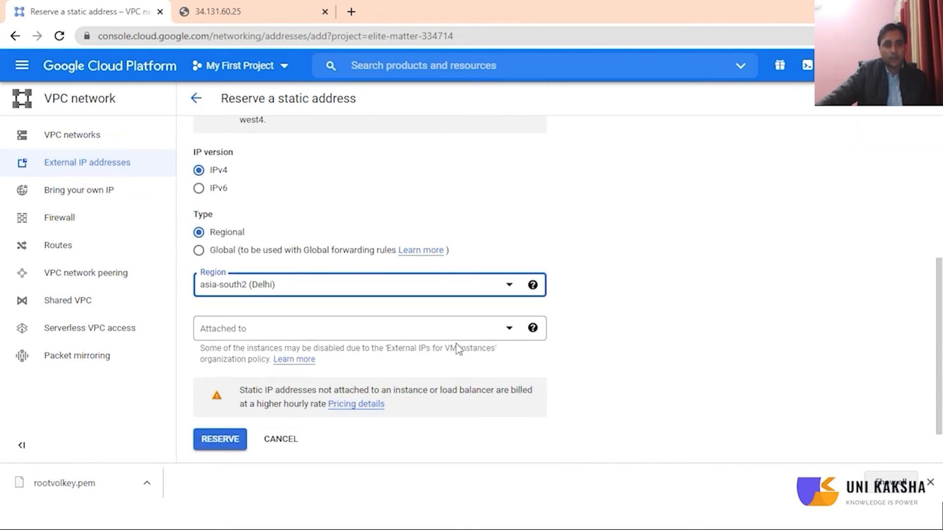
pyautogui.click(356, 329)
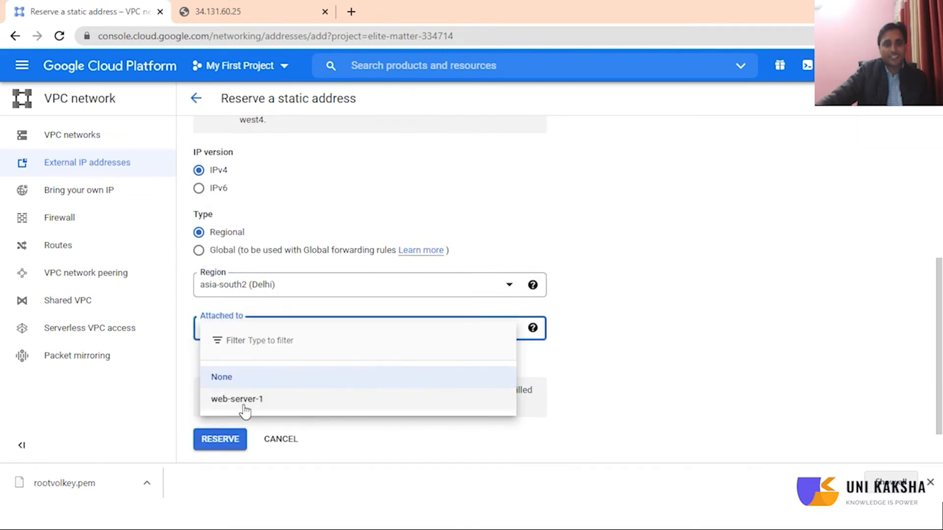
pyautogui.click(239, 400)
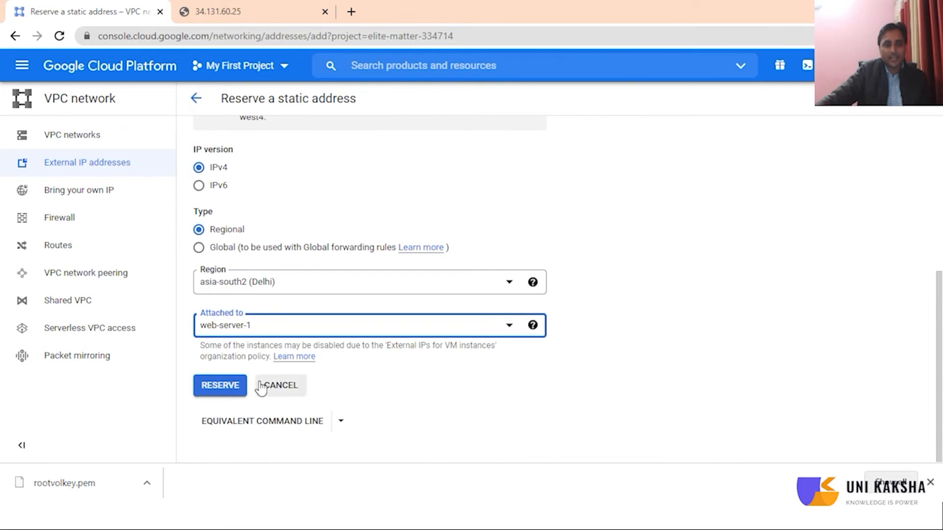
pyautogui.click(238, 392)
pyautogui.click(237, 389)
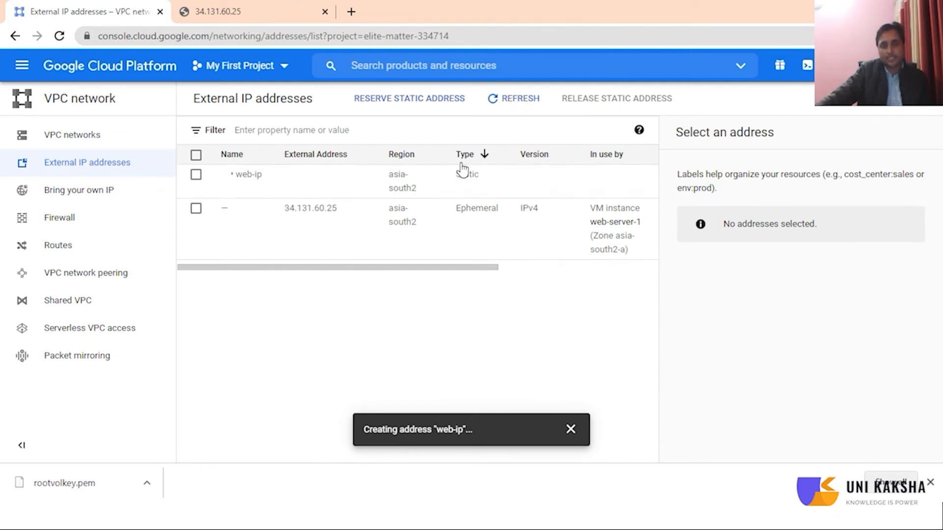
# Step: Review the details of the web-ip address across the list and close the browser tab of the old IP
pyautogui.moveTo(484, 267); pyautogui.dragTo(405, 283)
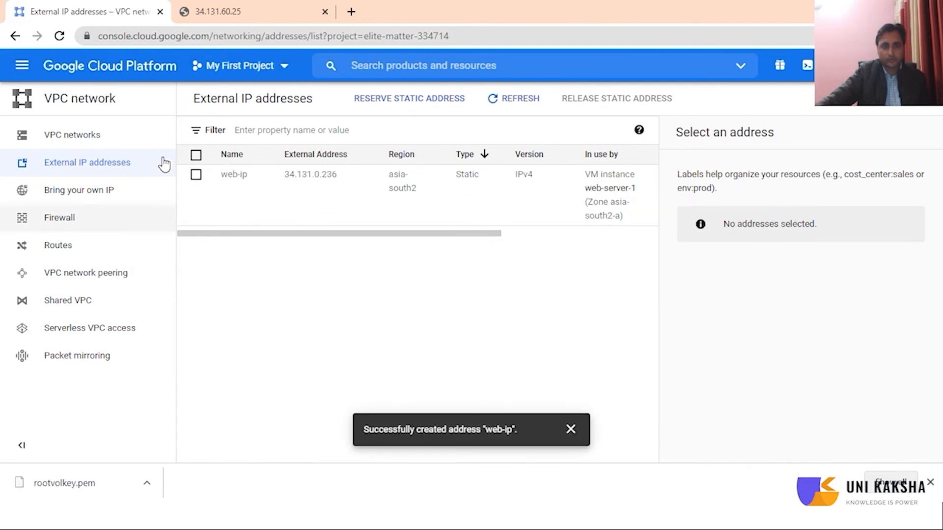
pyautogui.moveTo(299, 235); pyautogui.dragTo(324, 242)
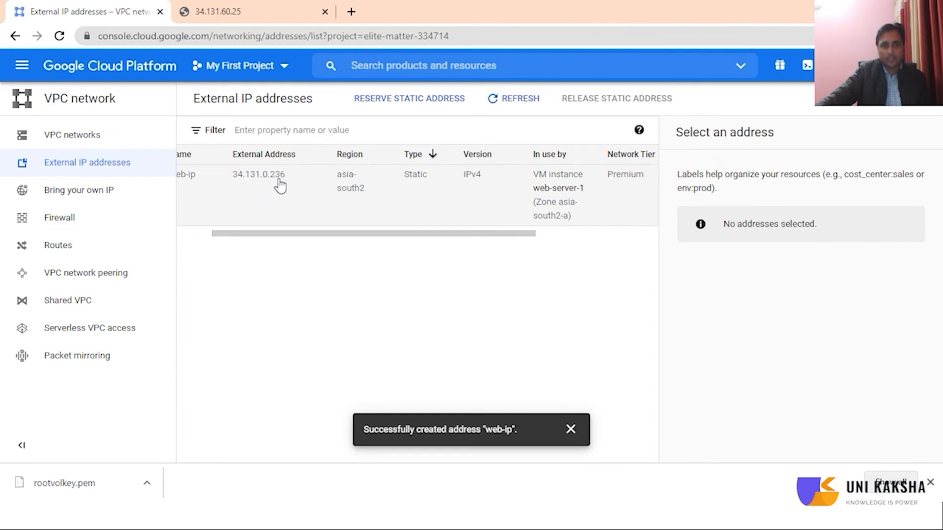
pyautogui.moveTo(358, 238); pyautogui.dragTo(499, 244)
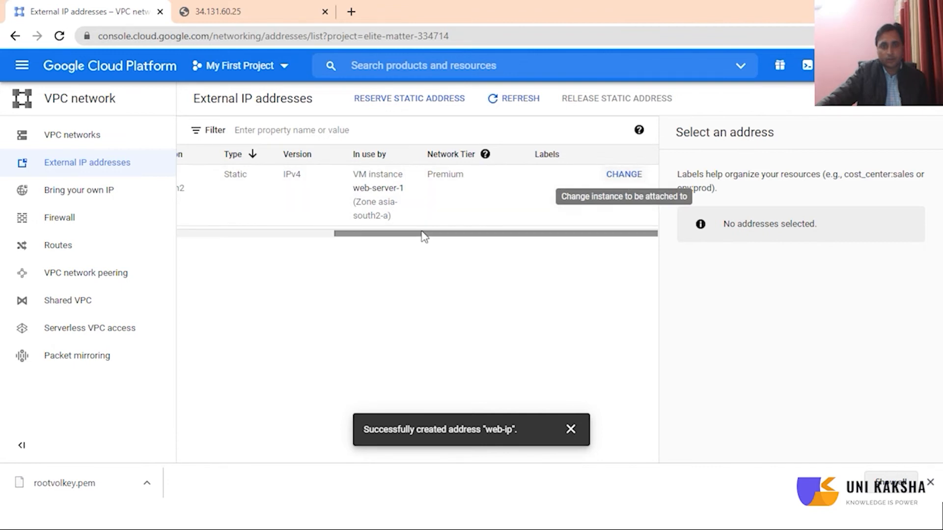
pyautogui.moveTo(427, 239); pyautogui.dragTo(209, 244)
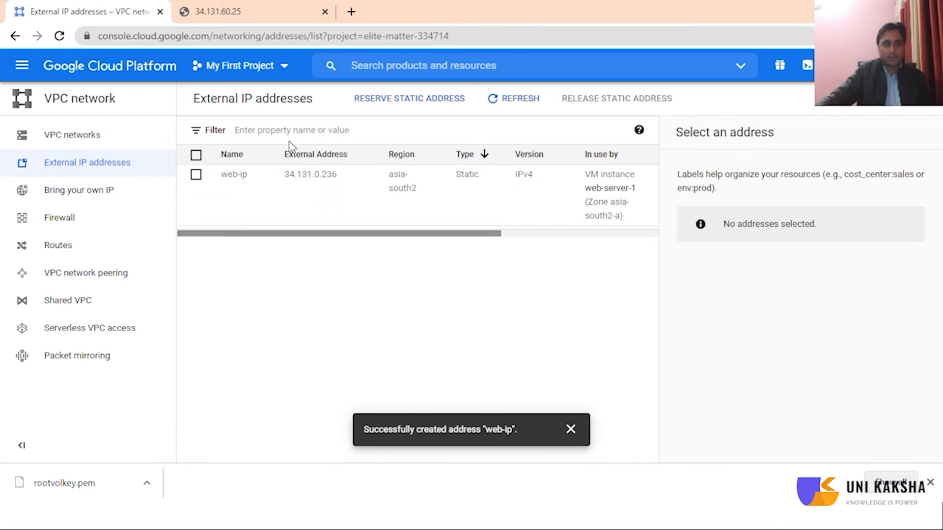
pyautogui.click(325, 12)
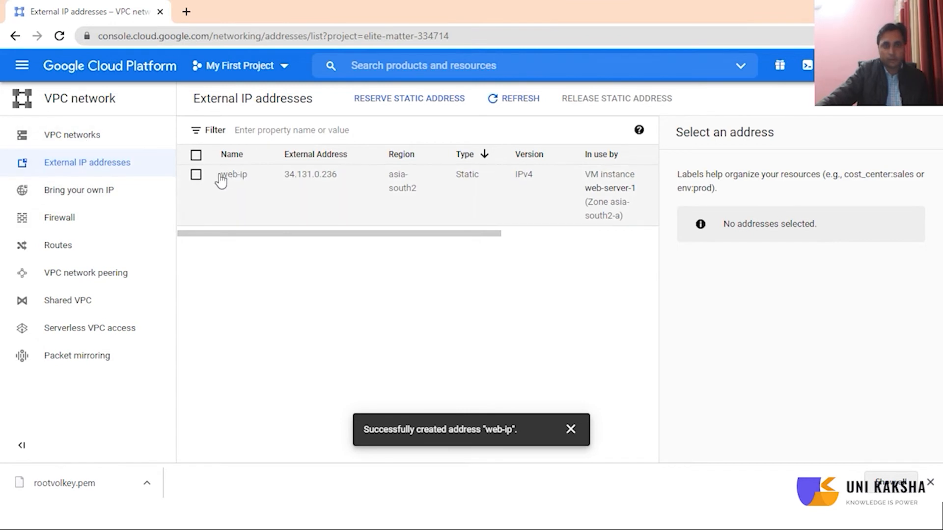
# Step: Check which instance web-ip is attached to in its Attach IP address dialog and leave without changes
pyautogui.moveTo(438, 236); pyautogui.dragTo(618, 231)
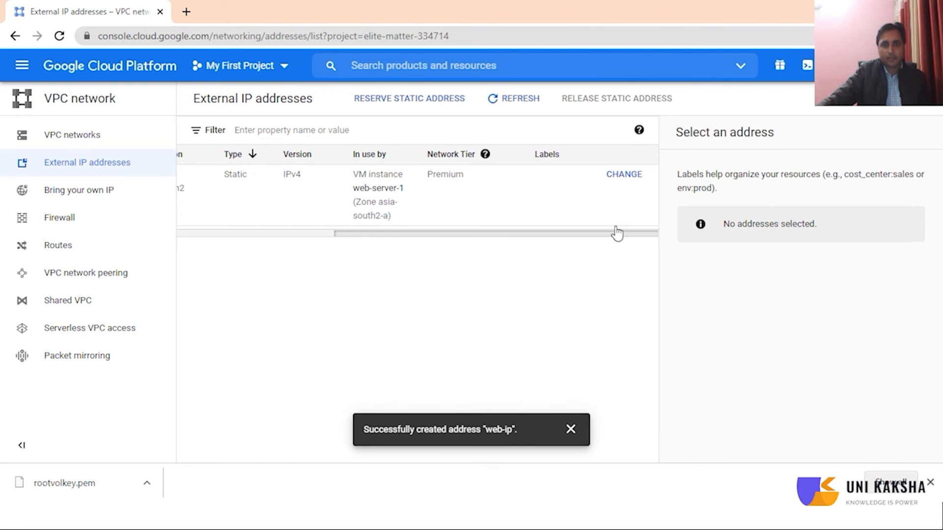
pyautogui.click(633, 176)
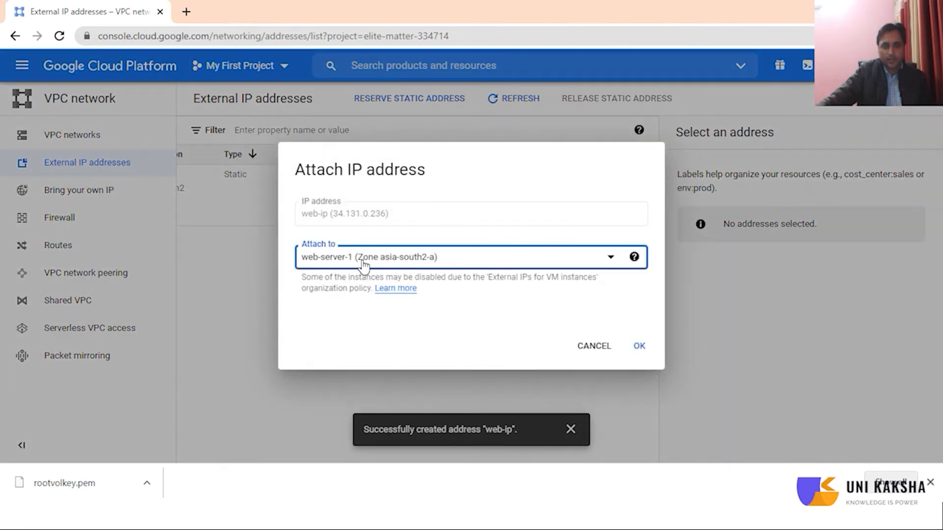
pyautogui.click(603, 352)
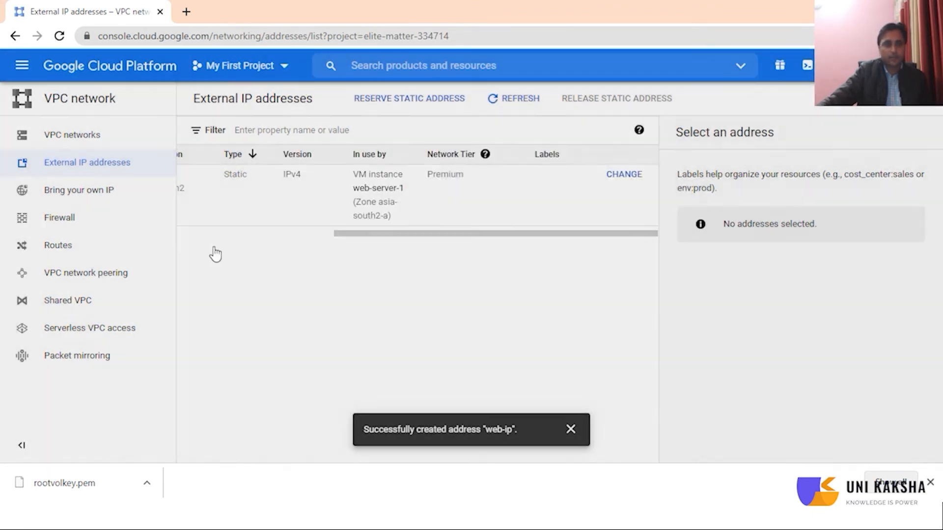
# Step: Go to the project dashboard and open the VM instances page of Compute Engine
pyautogui.click(22, 65)
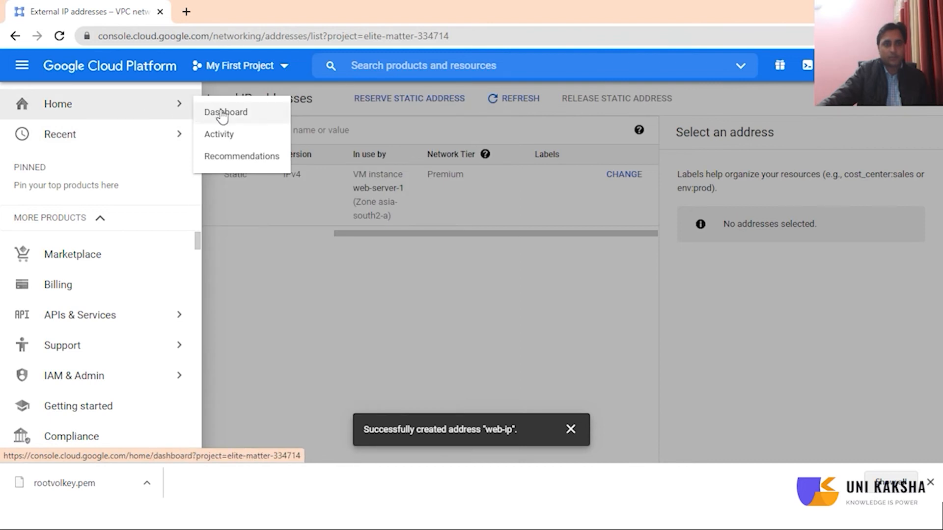
pyautogui.click(221, 113)
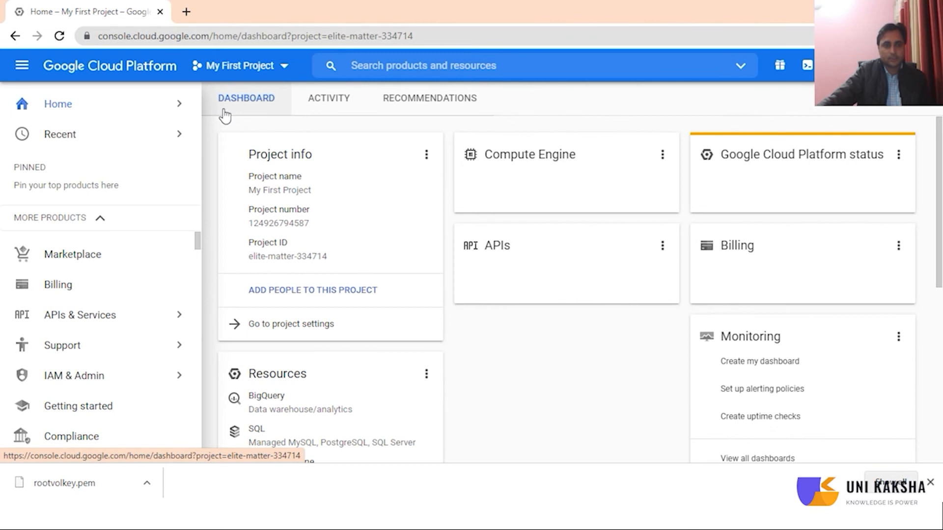
pyautogui.scroll(-6, 145, 373)
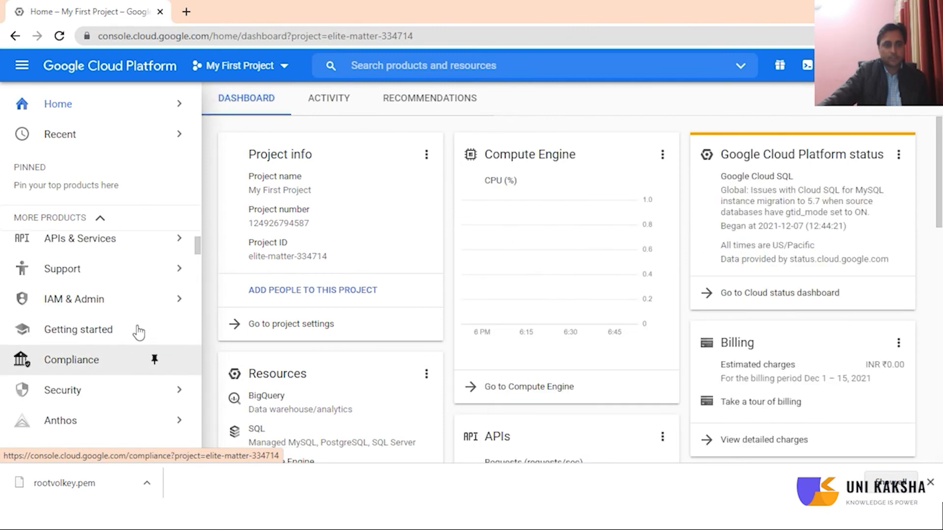
pyautogui.scroll(6, 134, 350)
pyautogui.scroll(-2, 133, 351)
pyautogui.scroll(2, 133, 351)
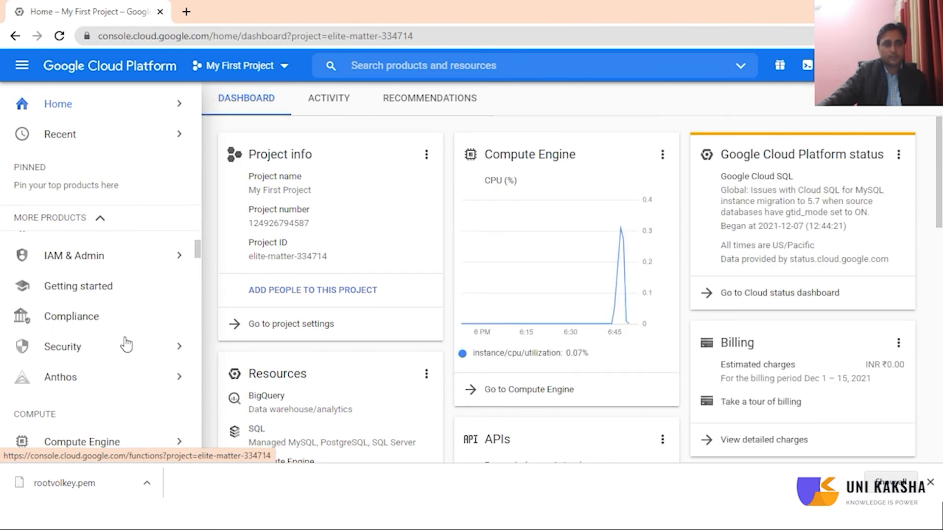
pyautogui.scroll(-3, 126, 309)
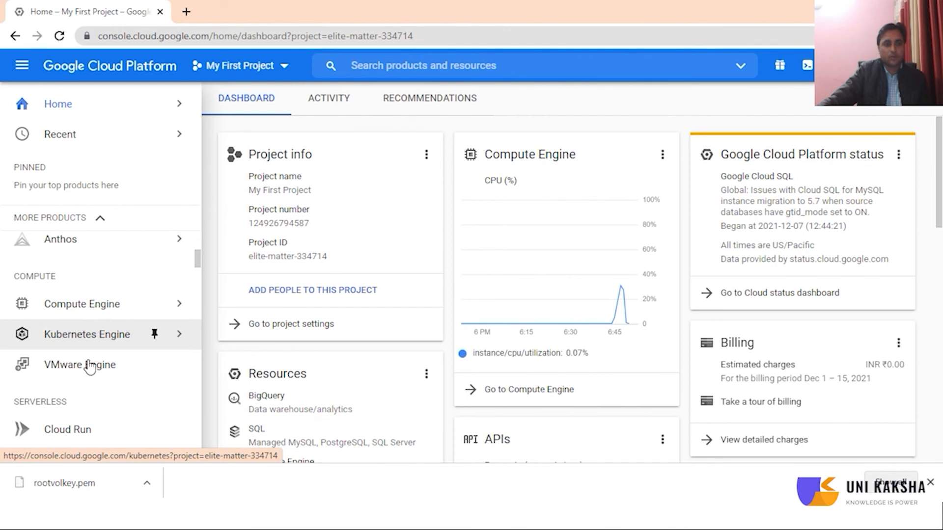
pyautogui.click(112, 309)
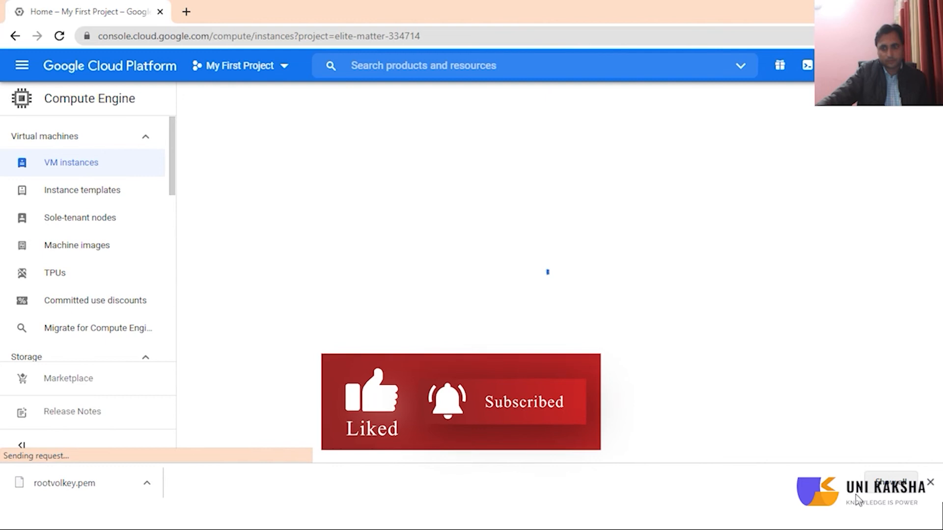
# Step: Open the VM's static external IP in the browser to check the served page and return to the console
pyautogui.moveTo(448, 289); pyautogui.dragTo(581, 295)
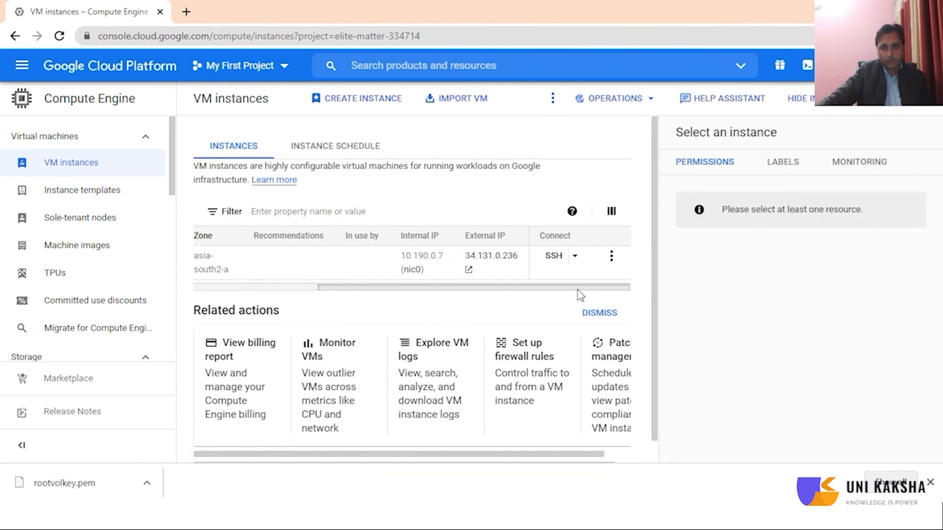
pyautogui.click(481, 260)
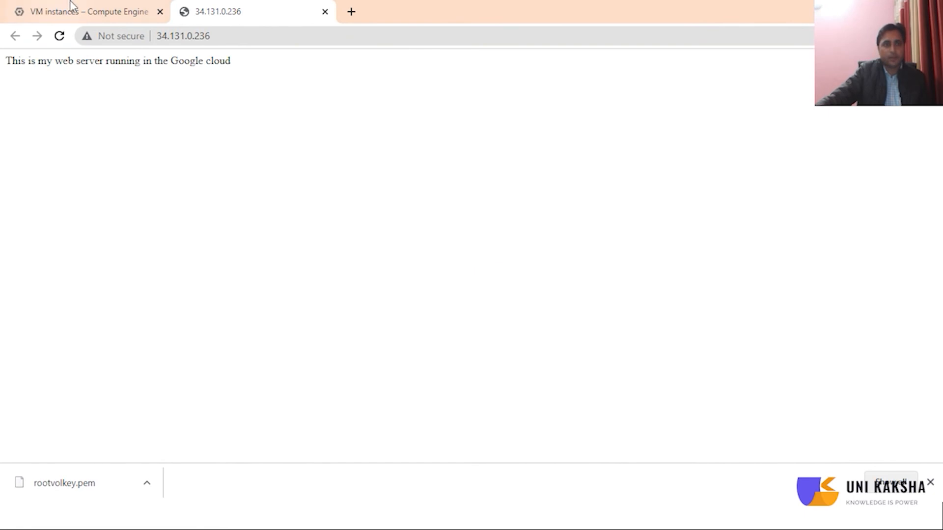
pyautogui.click(93, 16)
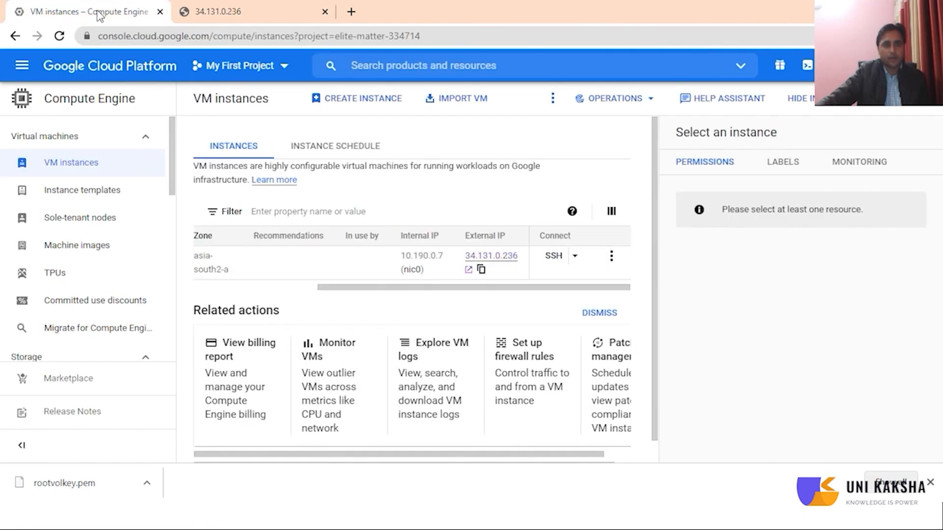
# Step: Stop the web-server-1 VM instance and confirm the stop
pyautogui.click(611, 257)
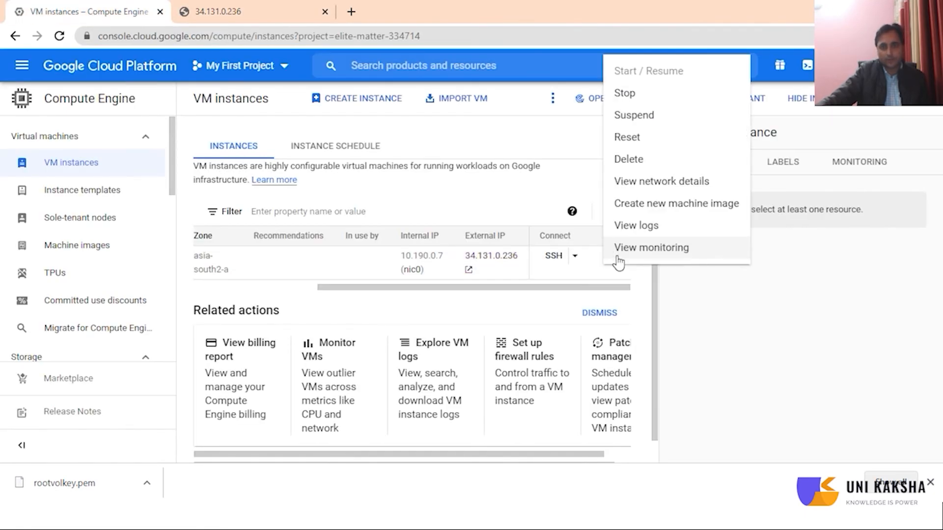
pyautogui.click(626, 93)
pyautogui.click(638, 316)
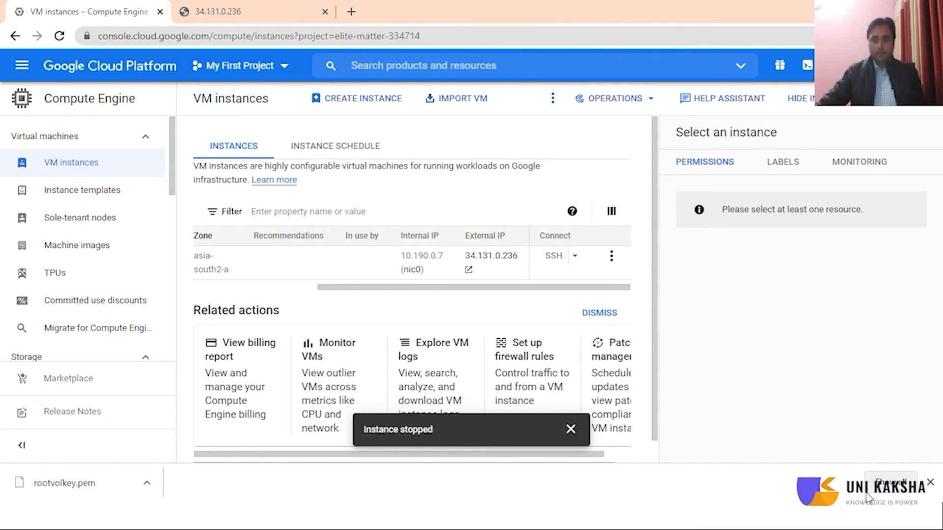
pyautogui.moveTo(362, 428); pyautogui.dragTo(420, 427)
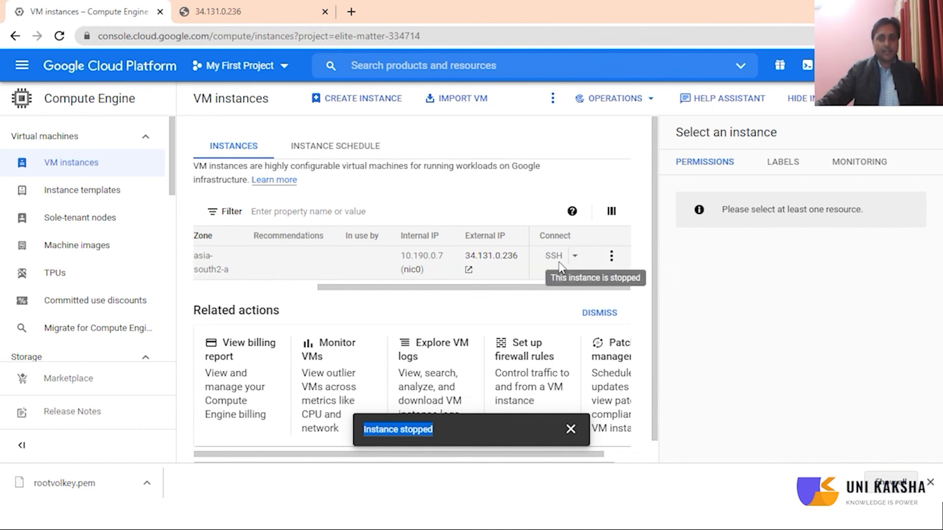
# Step: Start the VM instance again, recheck the served page at its external IP and return to the console
pyautogui.click(612, 256)
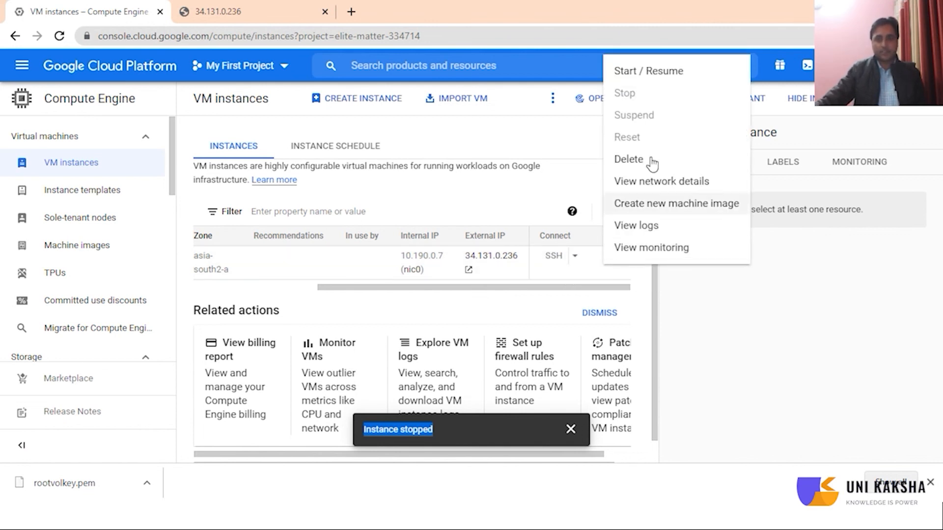
pyautogui.click(664, 72)
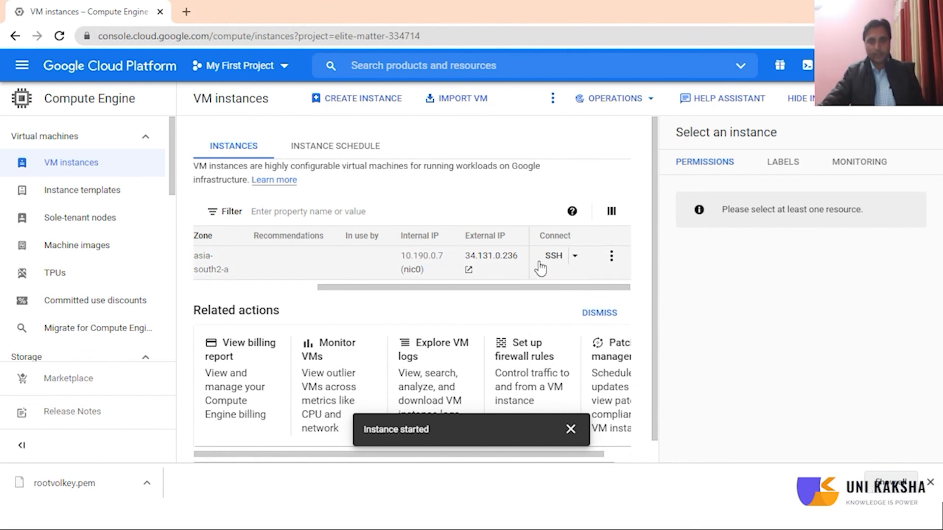
pyautogui.click(499, 264)
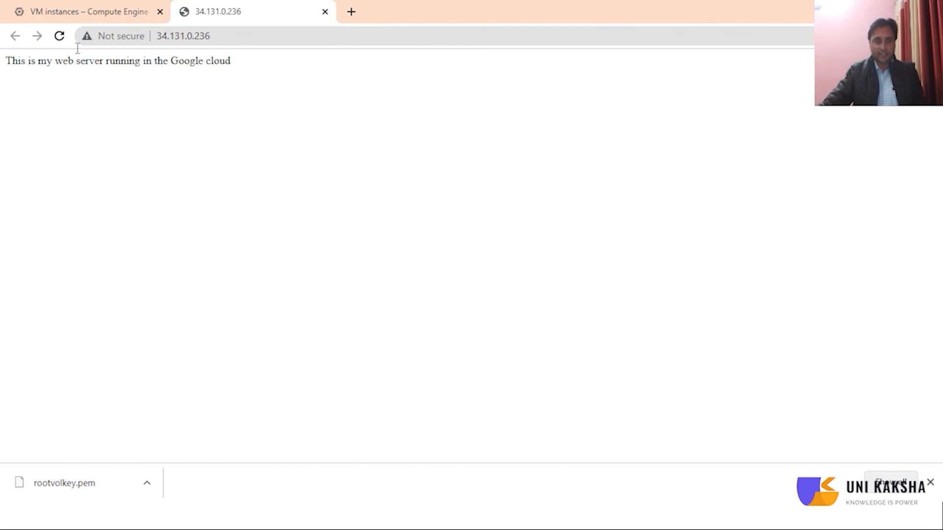
pyautogui.click(79, 11)
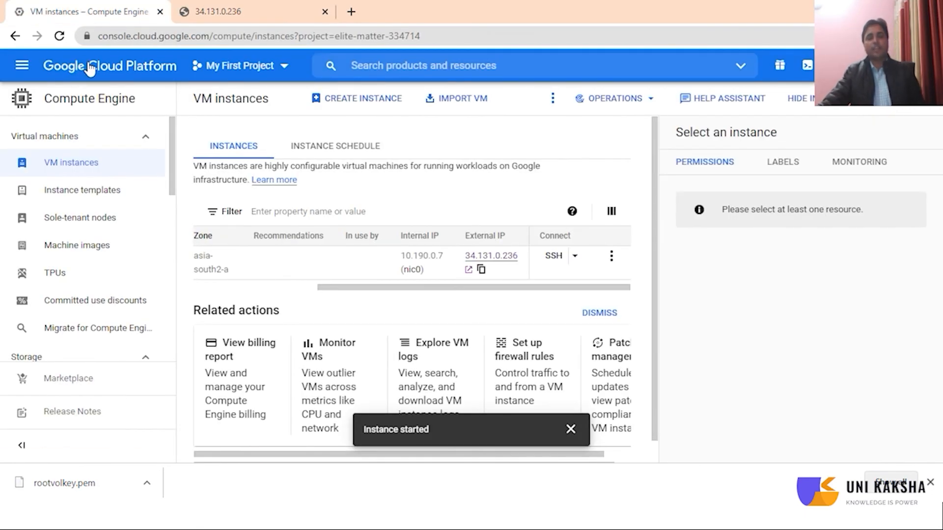